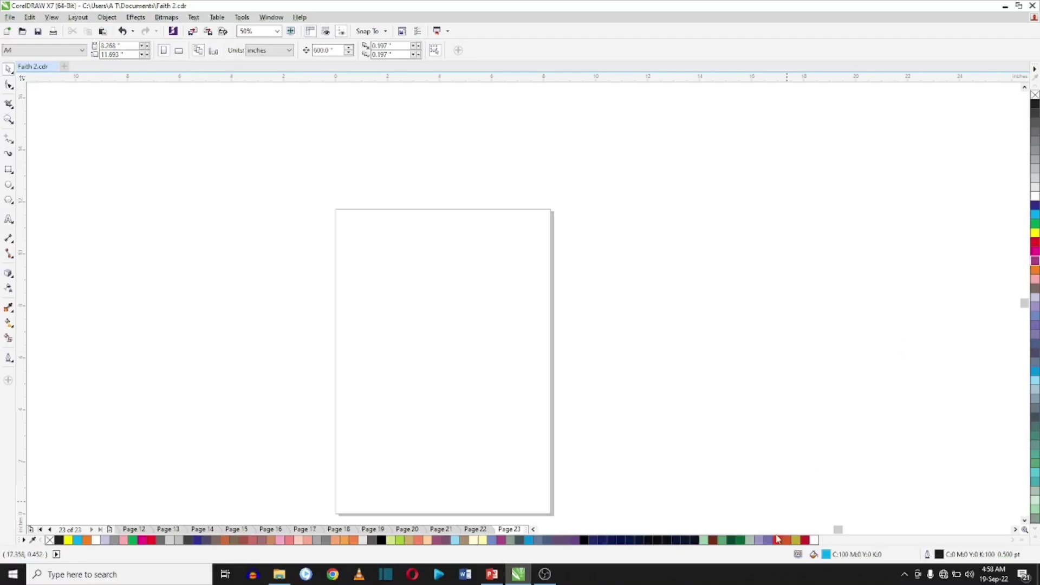
- Set the page size to A5 (148 × 210 mm)
scroll(577, 493, "down", 2)
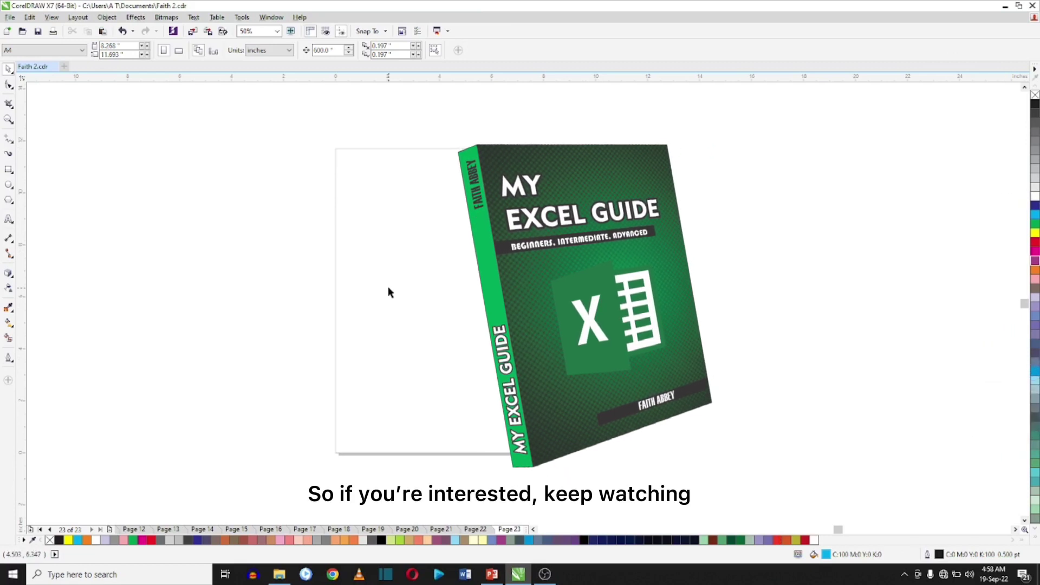
scroll(18, 264, "left", 3)
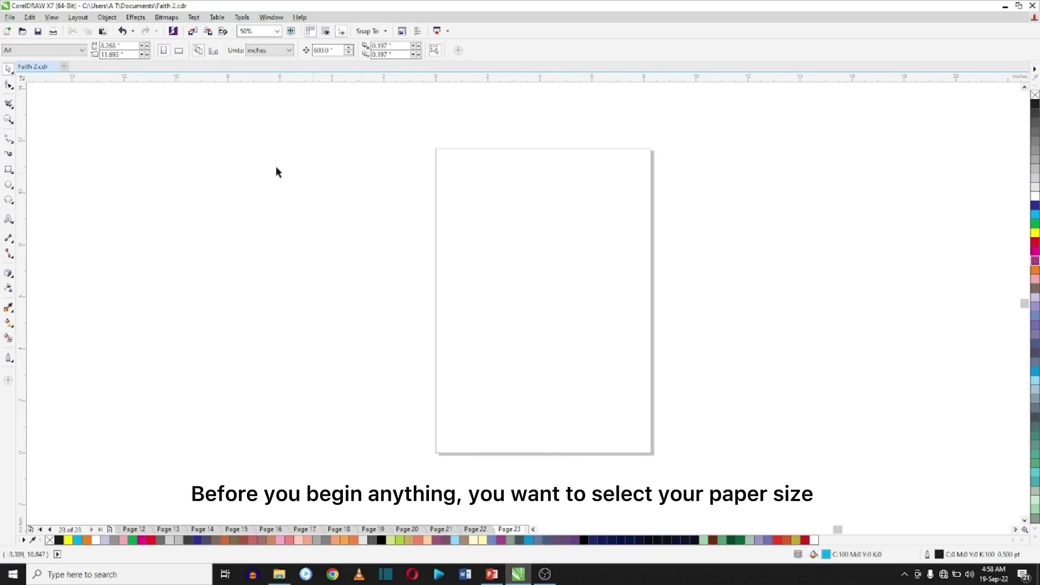
left_click(80, 51)
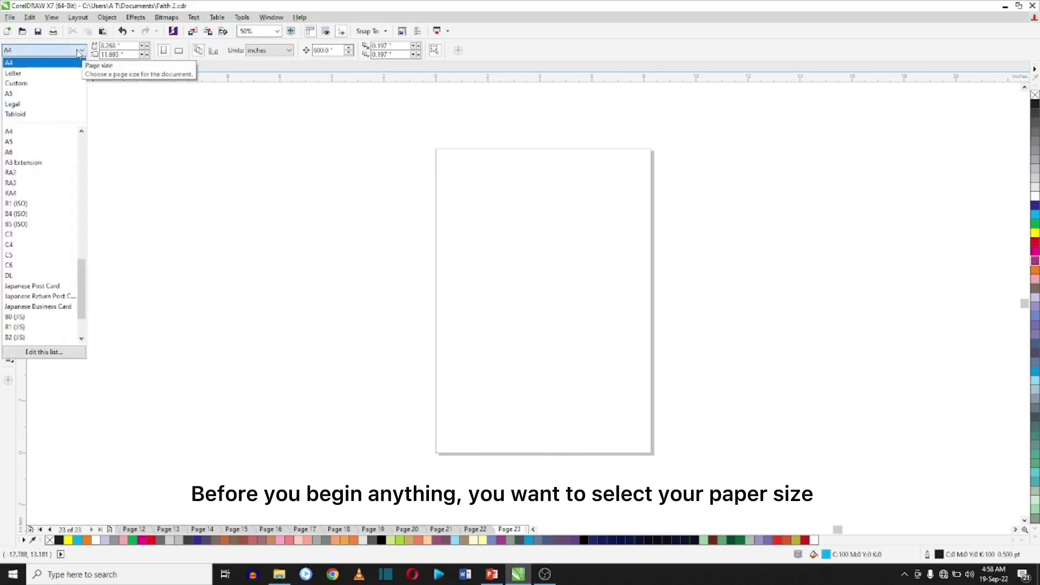
left_click(39, 150)
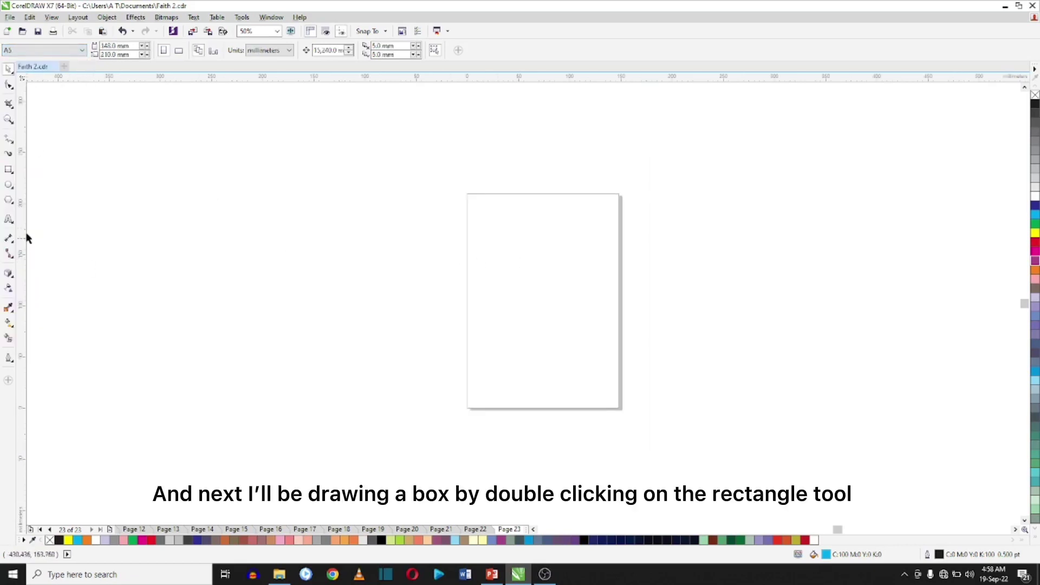
- Add a cyan rectangle exactly the size of the A5 page
double_click(8, 170)
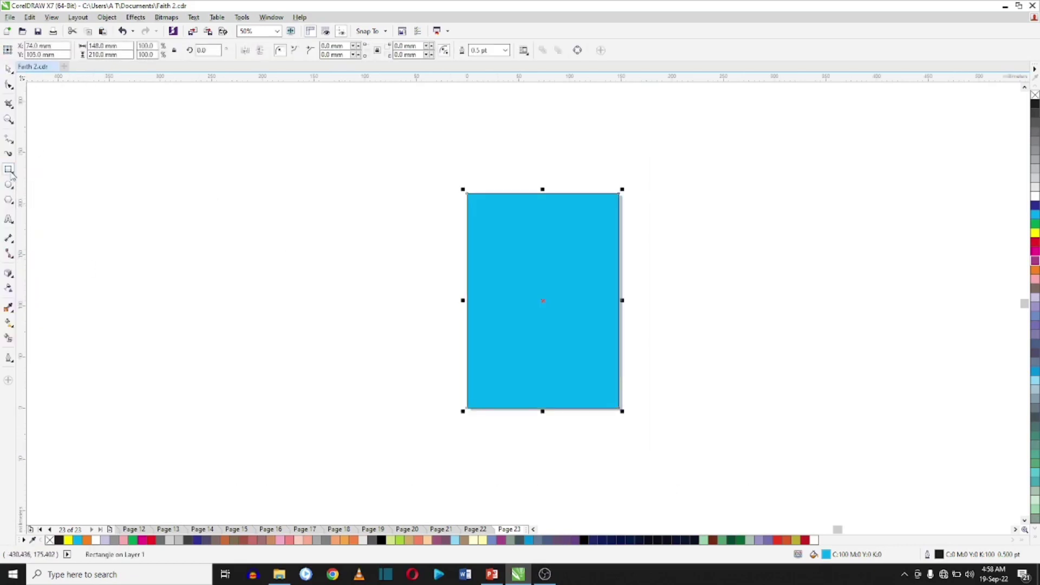
left_click(9, 68)
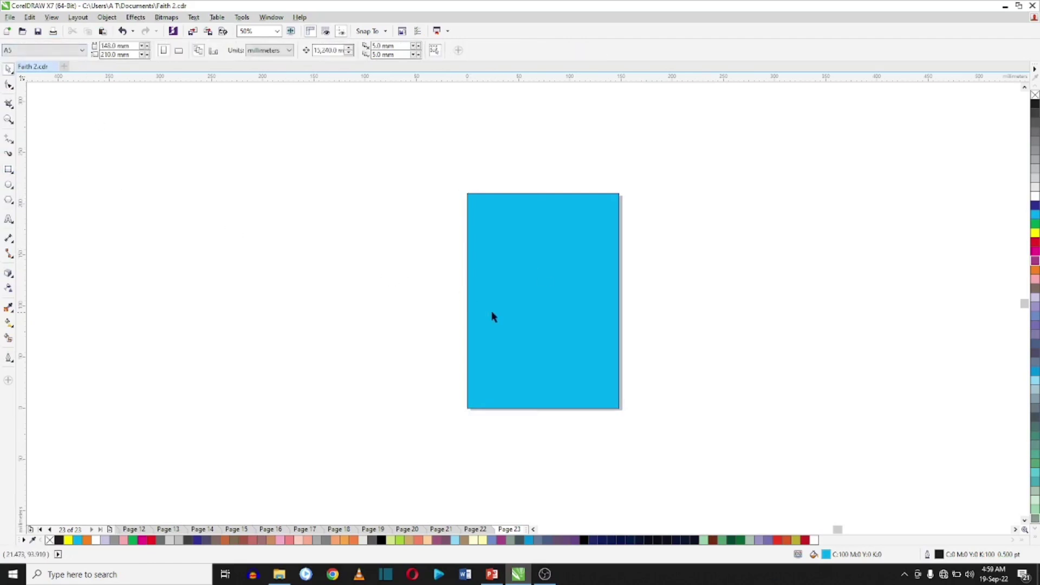
scroll(592, 286, "up", 1)
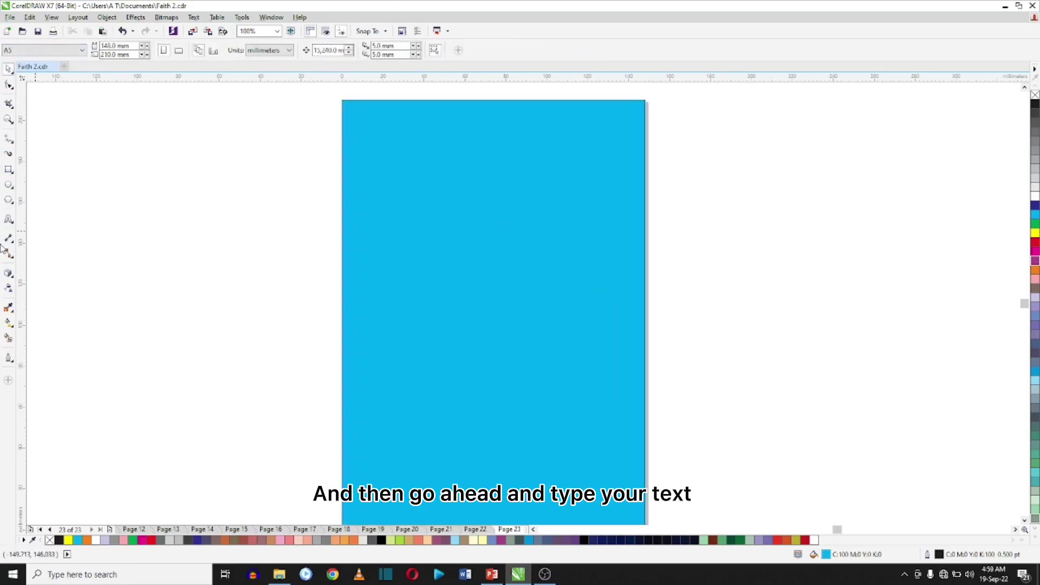
- Type 'MY EXCEL GUIDE' with 'BEGINNERS, INTERMEDIATE, ADVANCED' on a second line, left of the page
left_click(9, 219)
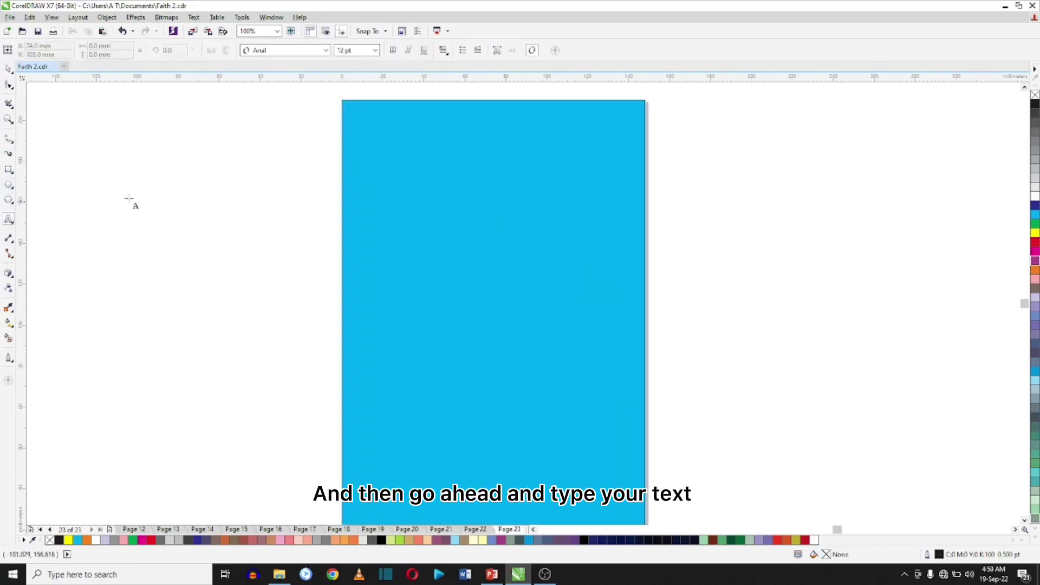
left_click(120, 228)
type("MY E")
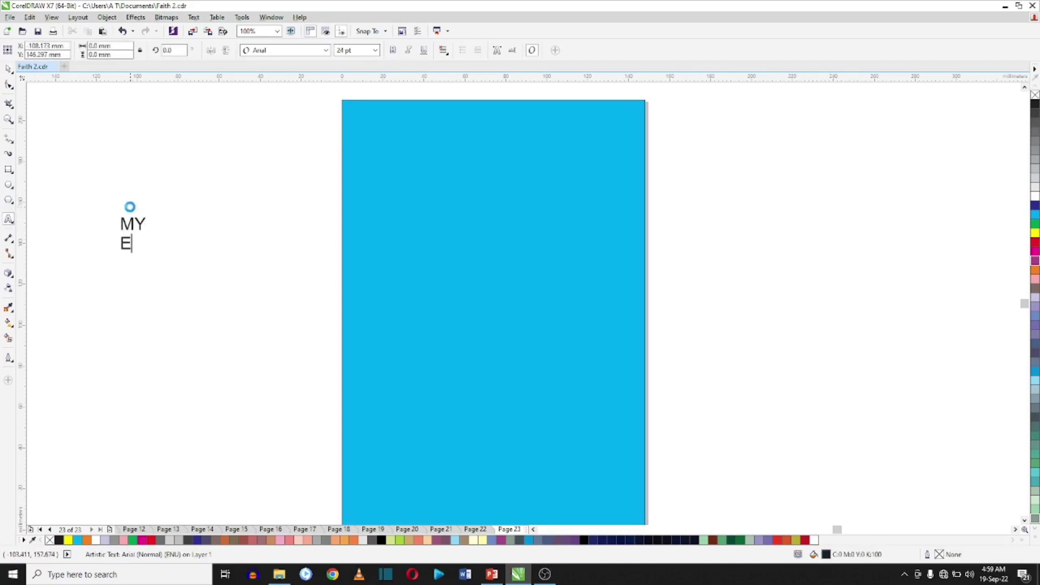
type("XCEL GUIDE")
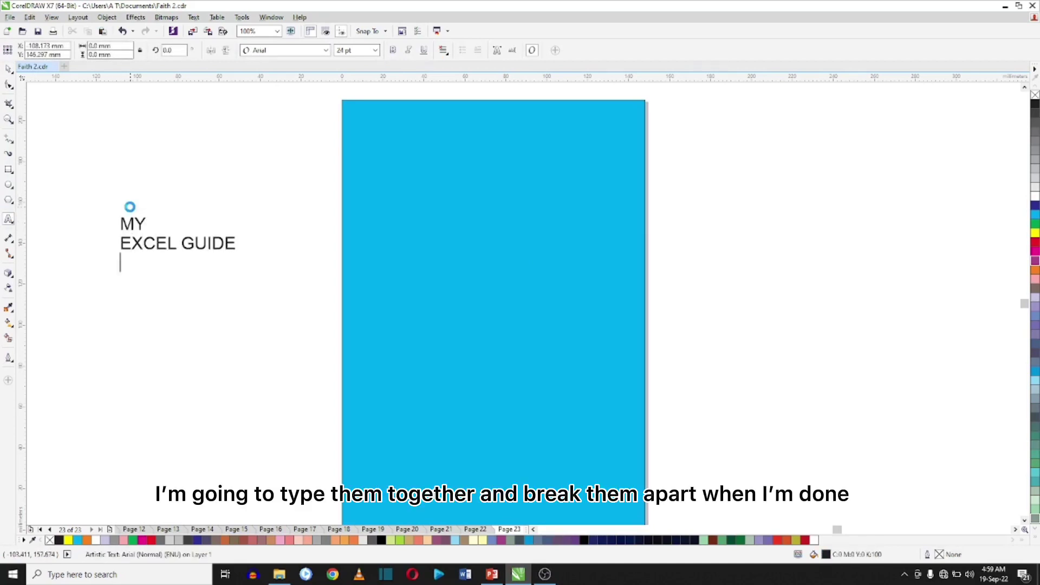
key("Return")
type("BEGINNERS, IN")
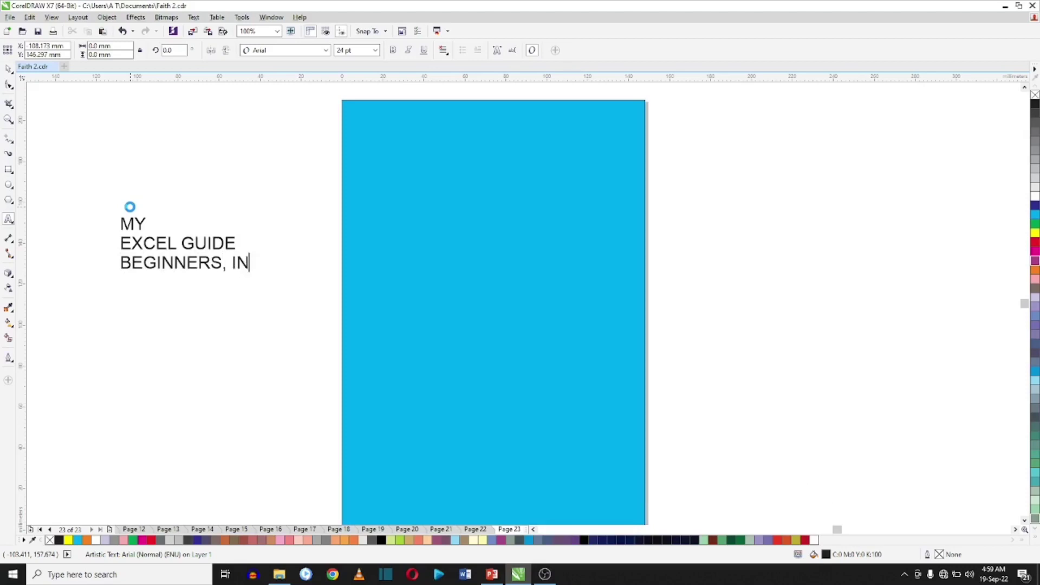
type("TERMEDIA")
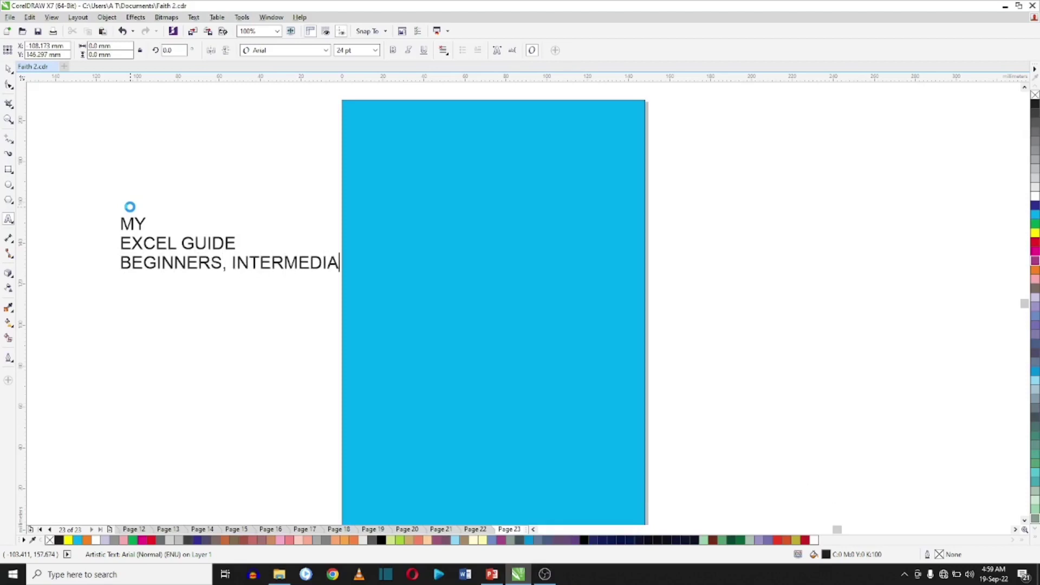
type("TE, ADVANCED")
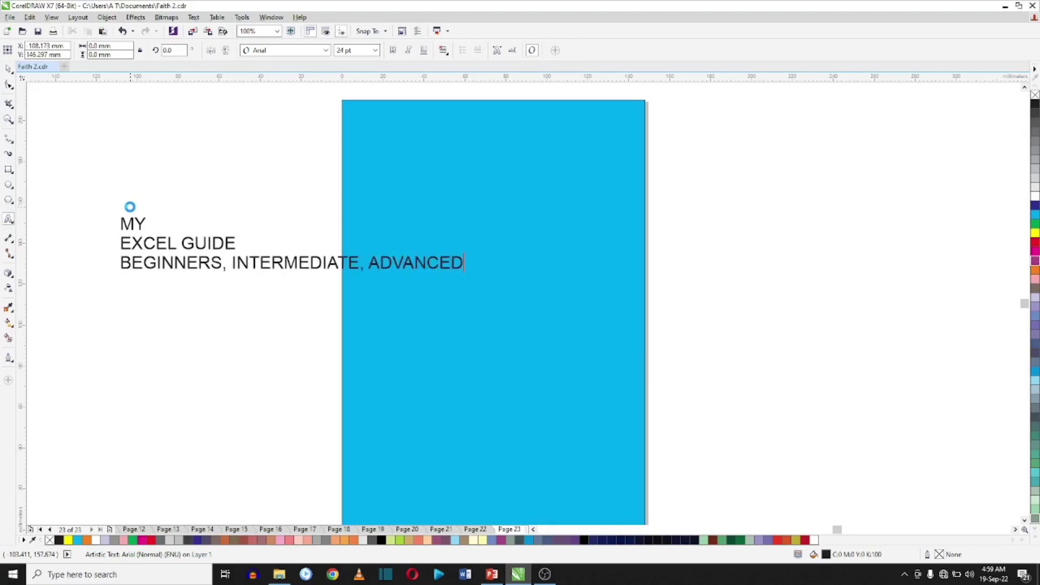
- Add separate text objects for the author's name and 'MY EXCEL GUIDE' below it
left_click(141, 400)
type("FAITH")
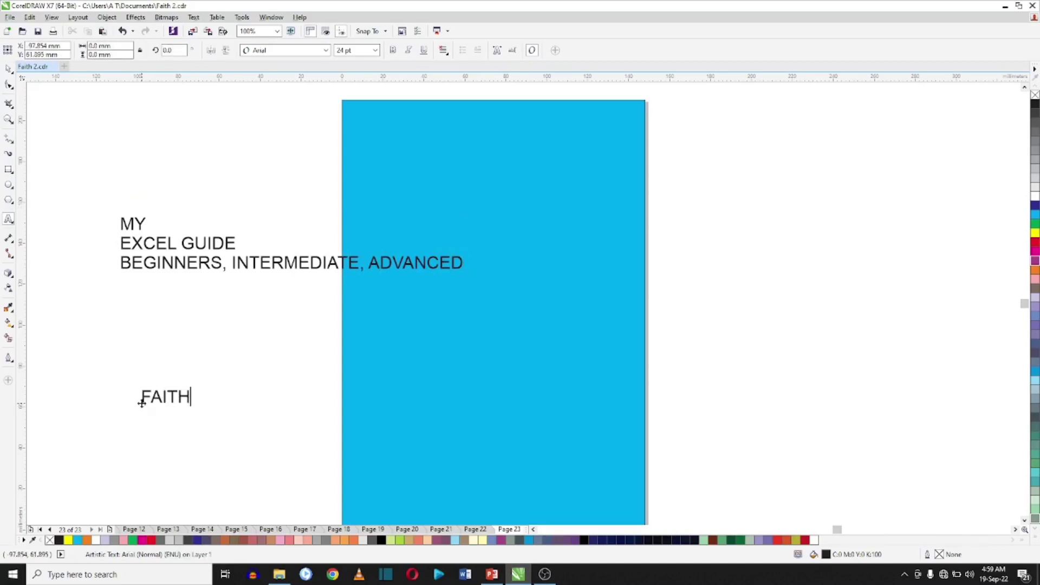
type(" ABBEY")
left_click(104, 474)
type("MY EXCEL GUID")
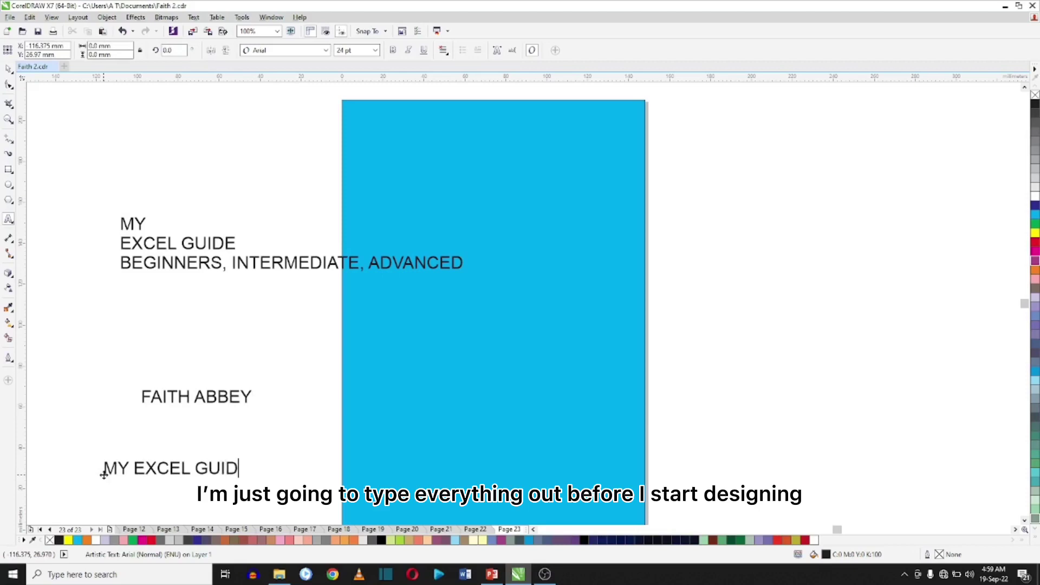
type("E")
key("ctrl+space")
key("Tab")
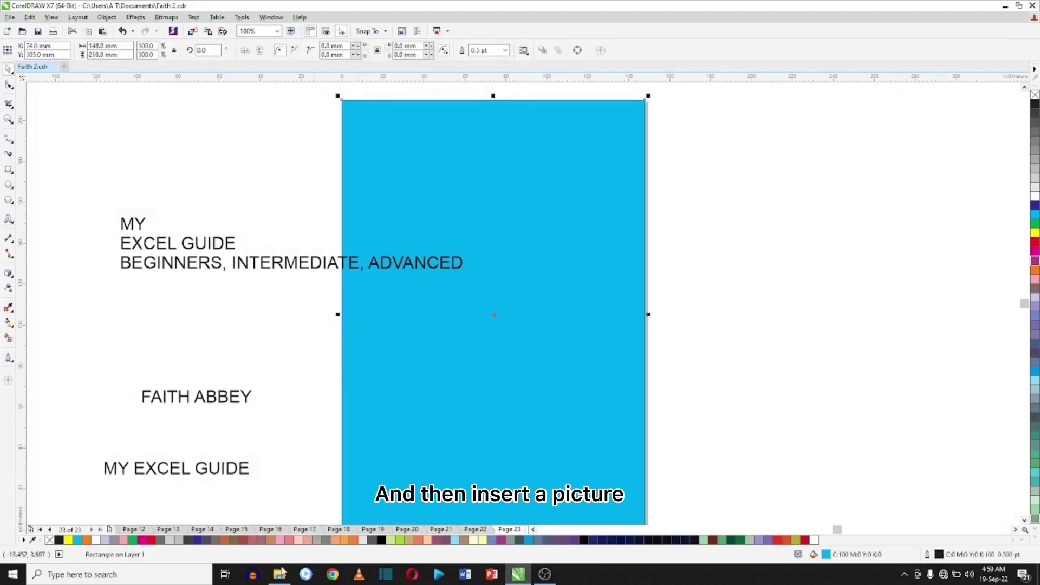
- Copy the Green_Background image from the FAB pictures folder, then return to CorelDRAW
mouse_move(280, 578)
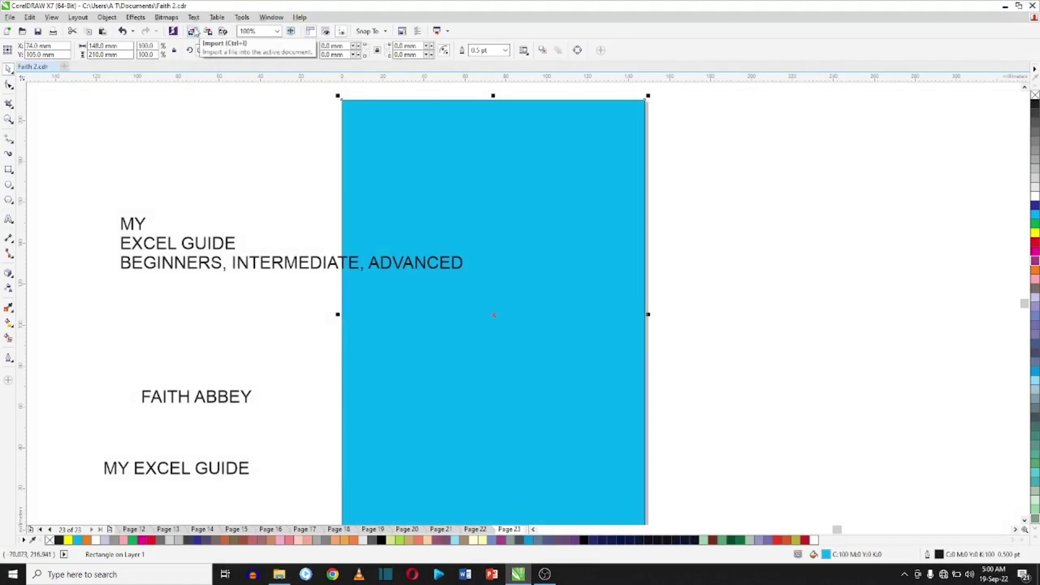
left_click(280, 574)
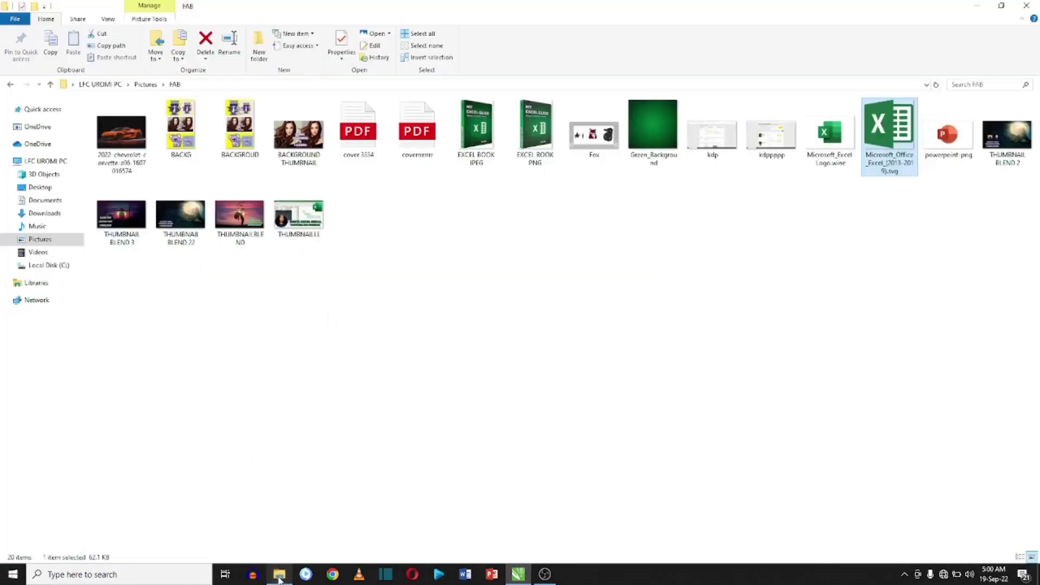
left_click(659, 133)
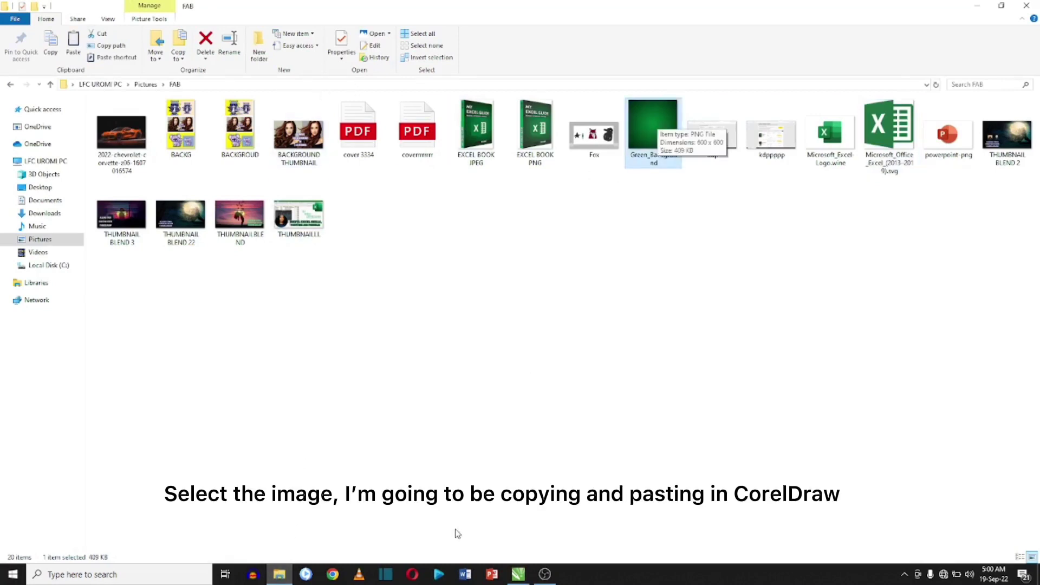
left_click(516, 573)
- Paste the green image and scale it down to about 183 × 183 mm beside the page
key("ctrl+v")
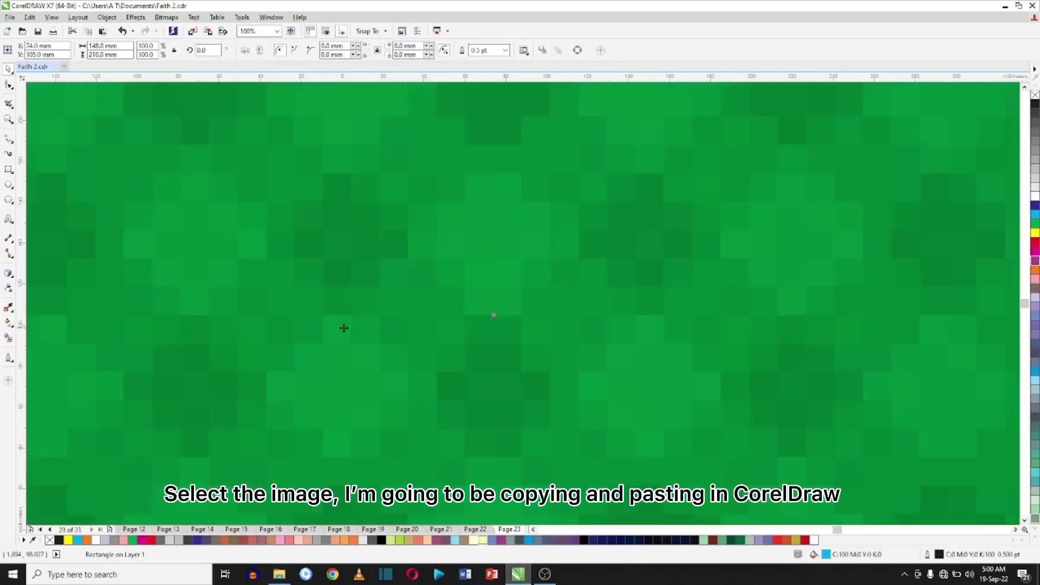
scroll(453, 264, "down", 6)
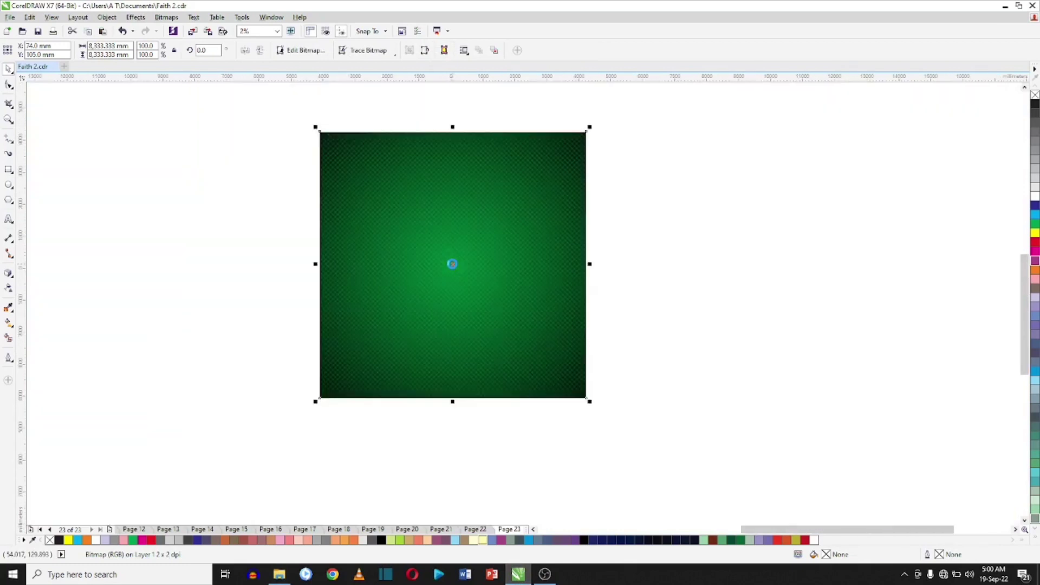
left_click_drag(590, 128, 465, 297)
scroll(466, 276, "up", 2)
left_click_drag(548, 212, 315, 446)
left_click_drag(457, 230, 462, 228)
- PowerClip the green image inside the cyan rectangle
scroll(434, 227, "up", 3)
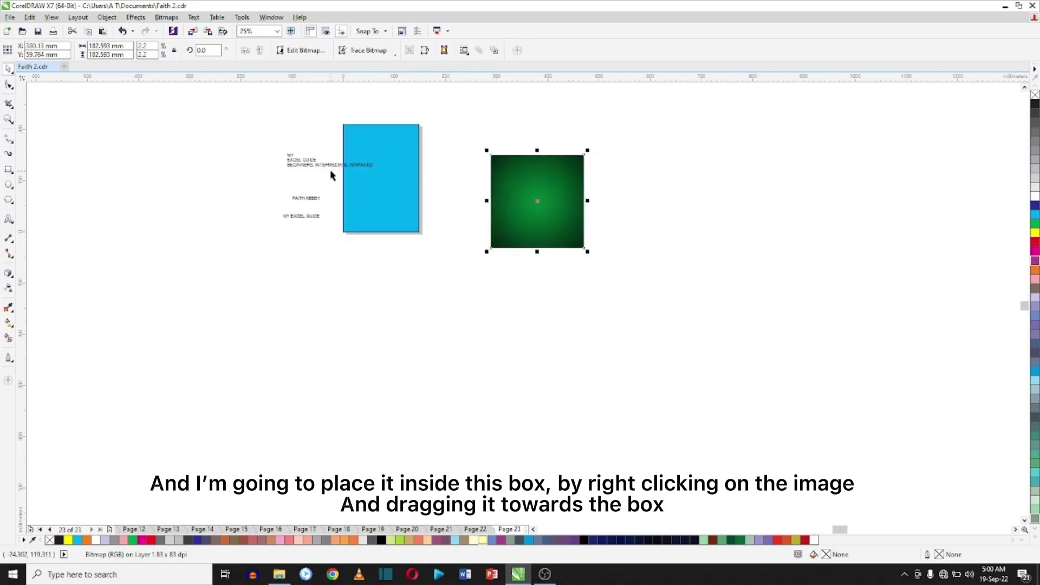
scroll(326, 147, "up", 2)
left_click_drag(698, 241, 406, 237)
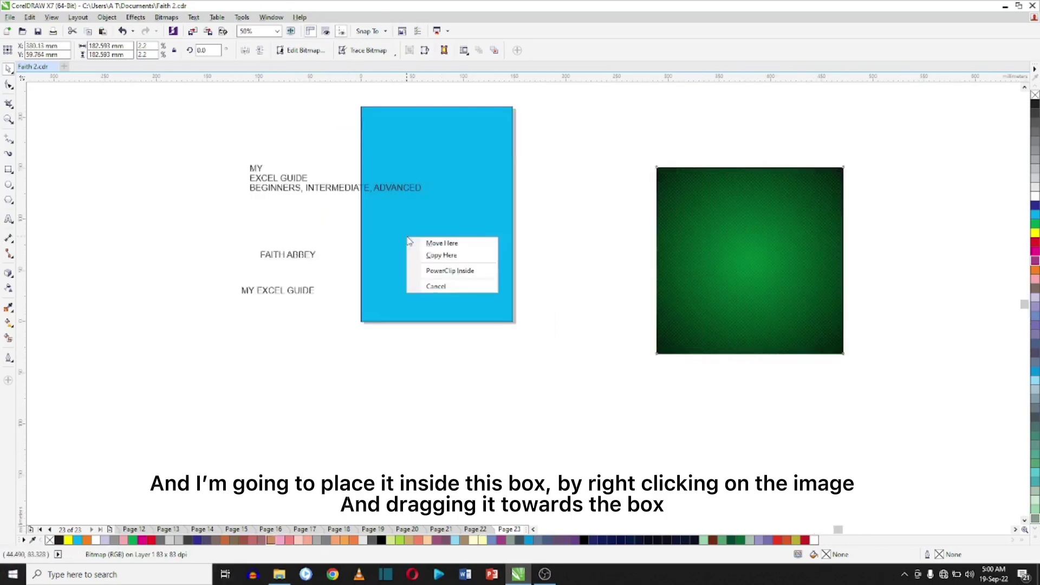
left_click(447, 272)
- Edit the PowerClip contents, stretching the green image to about 164.7 × 214.8 mm to fill the rectangle
right_click(457, 139)
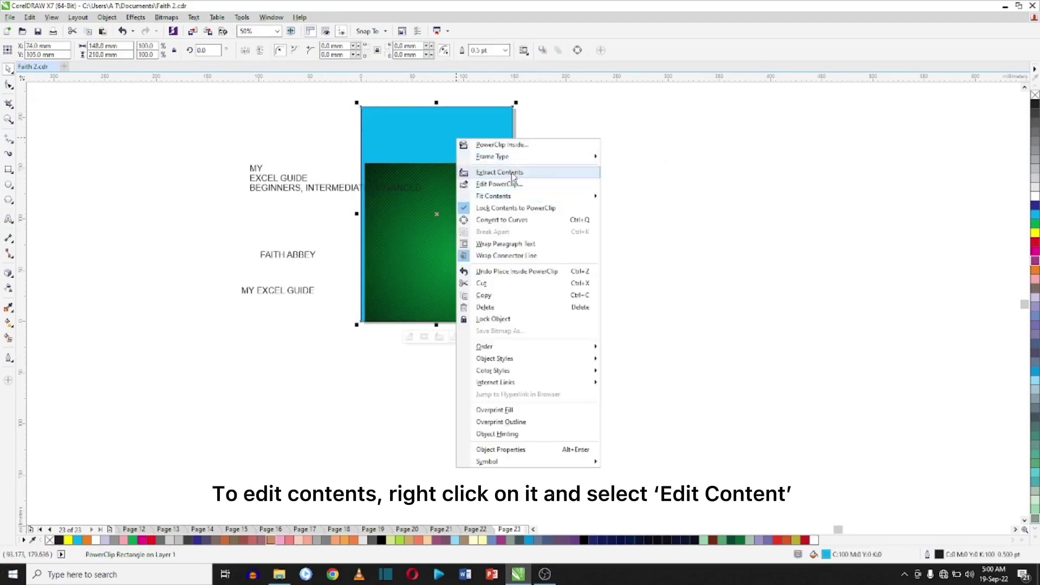
left_click(506, 185)
left_click_drag(471, 229, 464, 174)
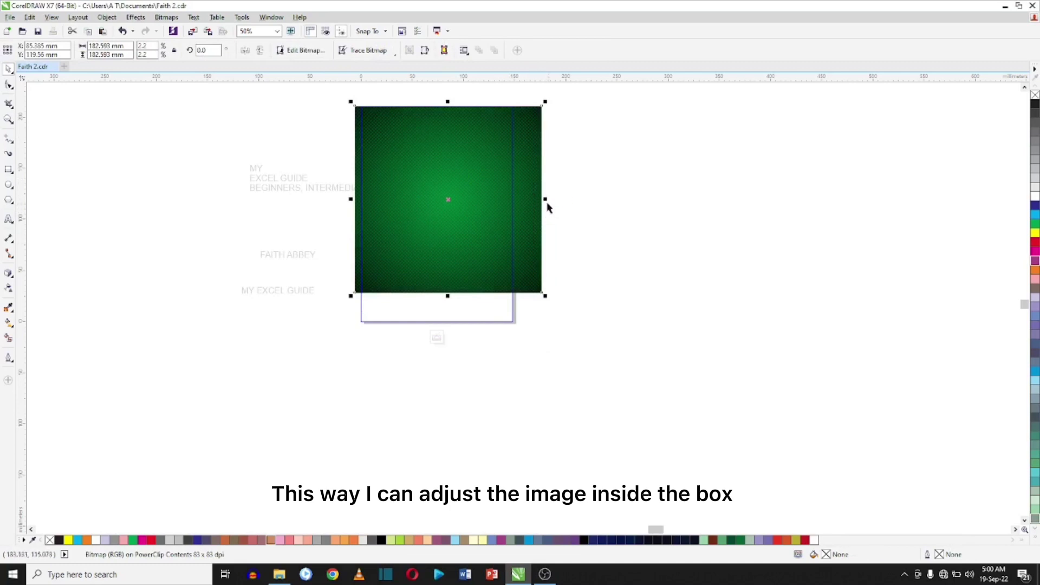
left_click_drag(547, 199, 527, 199)
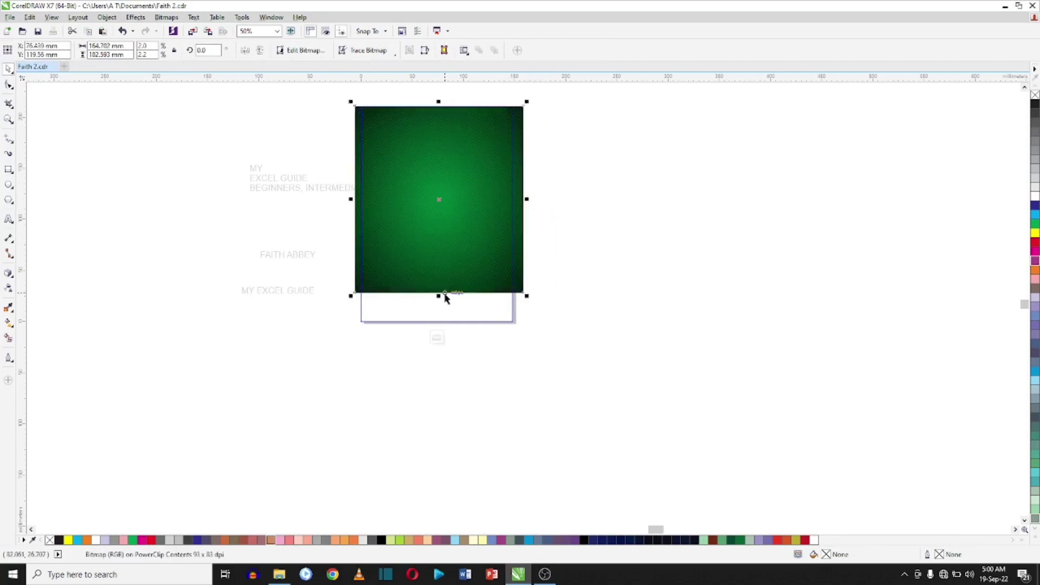
left_click_drag(436, 297, 444, 330)
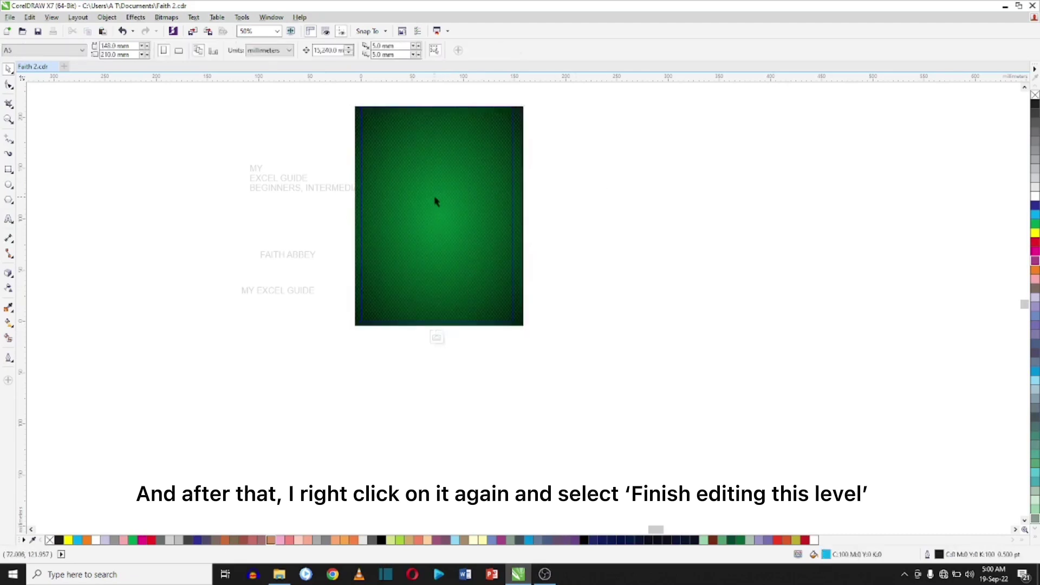
right_click(437, 200)
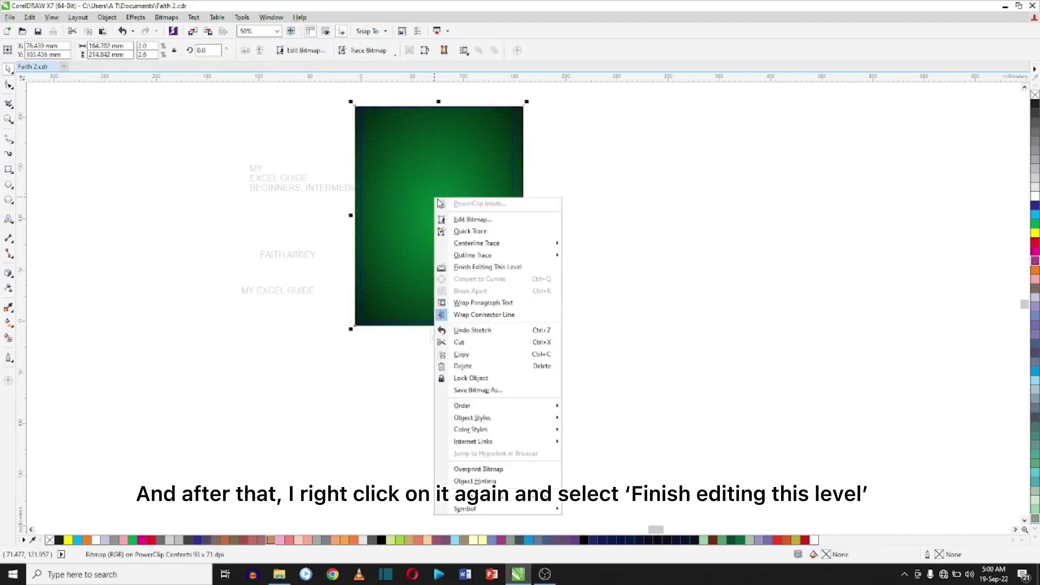
left_click(477, 267)
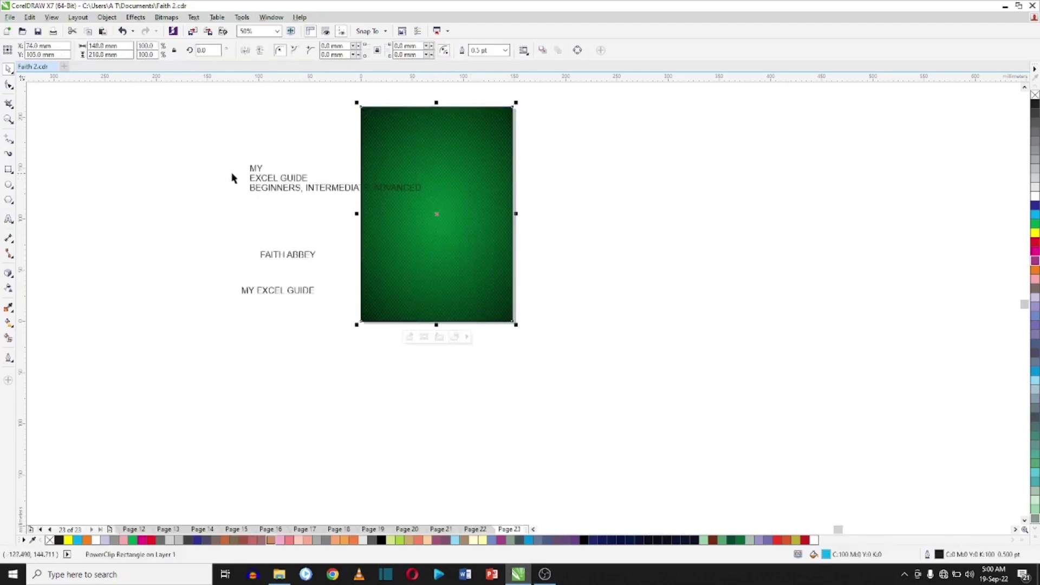
- Break the title text block apart into lines, then undo the break apart
left_click(268, 197)
scroll(269, 195, "up", 2)
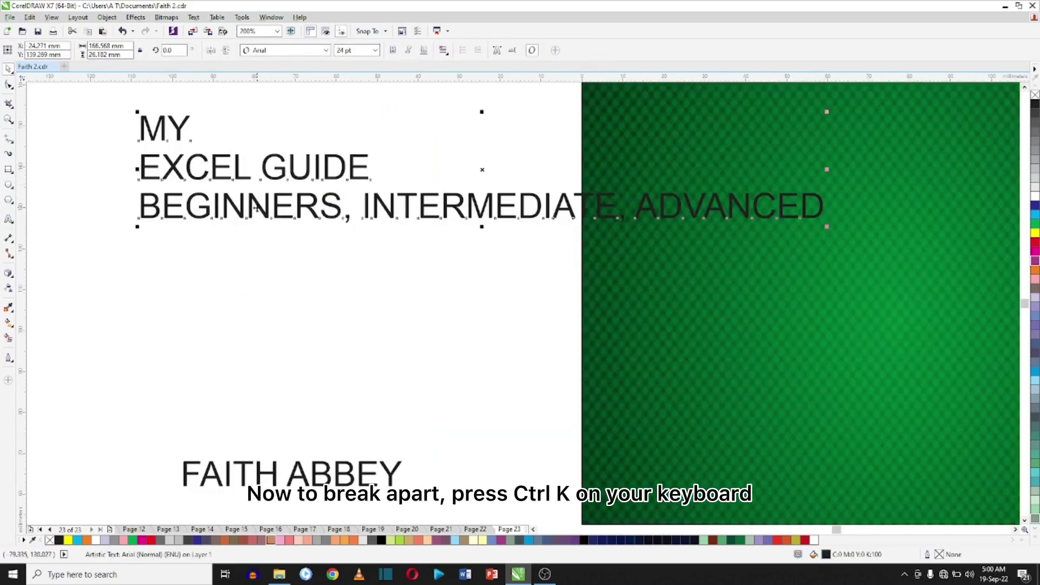
key("ctrl+k")
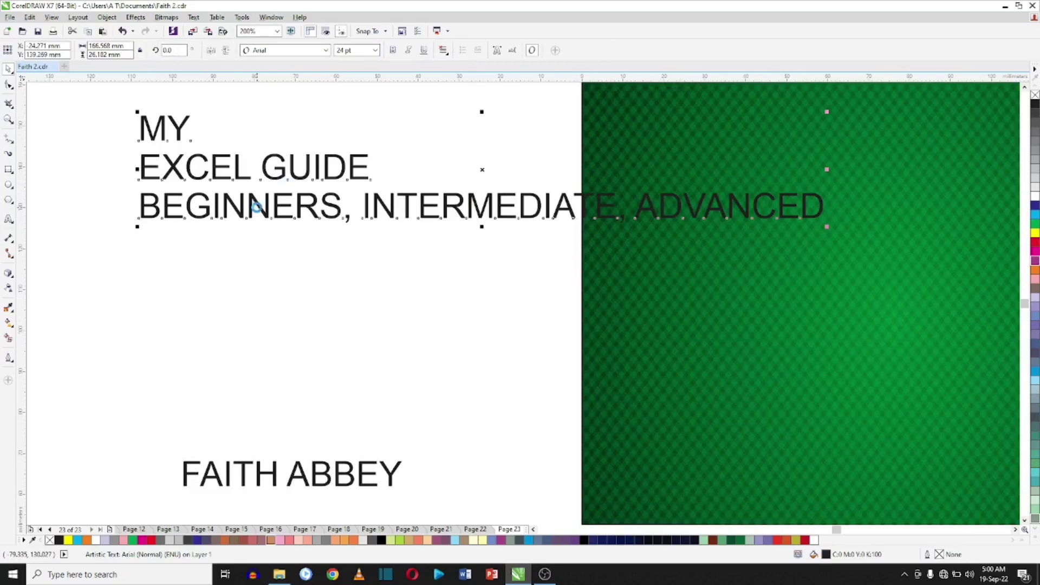
left_click(222, 174)
left_click(230, 205)
key("ctrl+z")
left_click(353, 253)
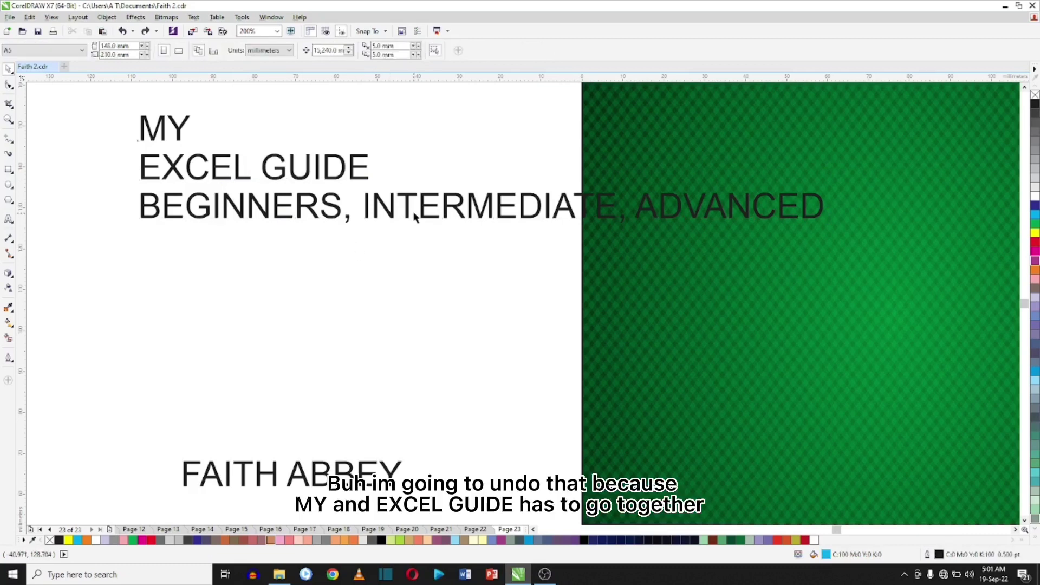
- Cut the 'BEGINNERS, INTERMEDIATE, ADVANCED' line and paste it below as its own text object
double_click(409, 216)
left_click_drag(825, 207, 122, 212)
key("ctrl+c")
key("BackSpace")
left_click(92, 258)
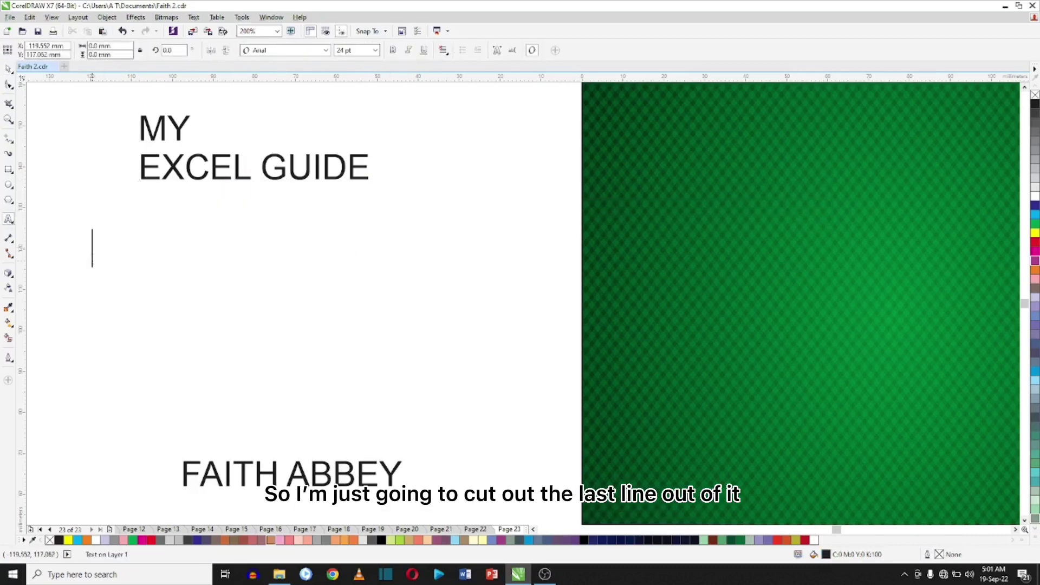
key("ctrl+v")
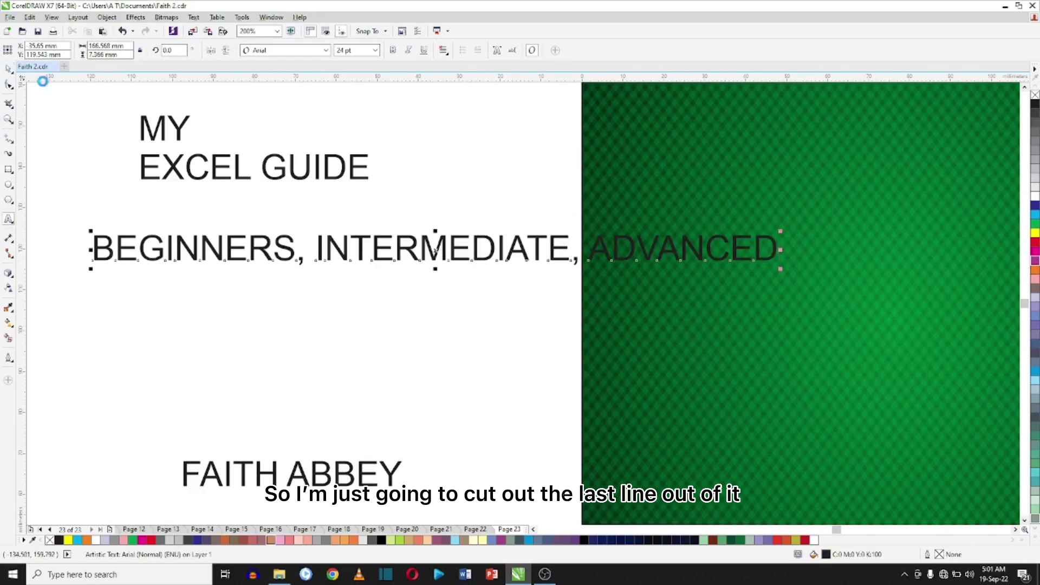
key("Escape")
- Set the 'MY EXCEL GUIDE' title in Geometr415 Blk BT
left_click(242, 181)
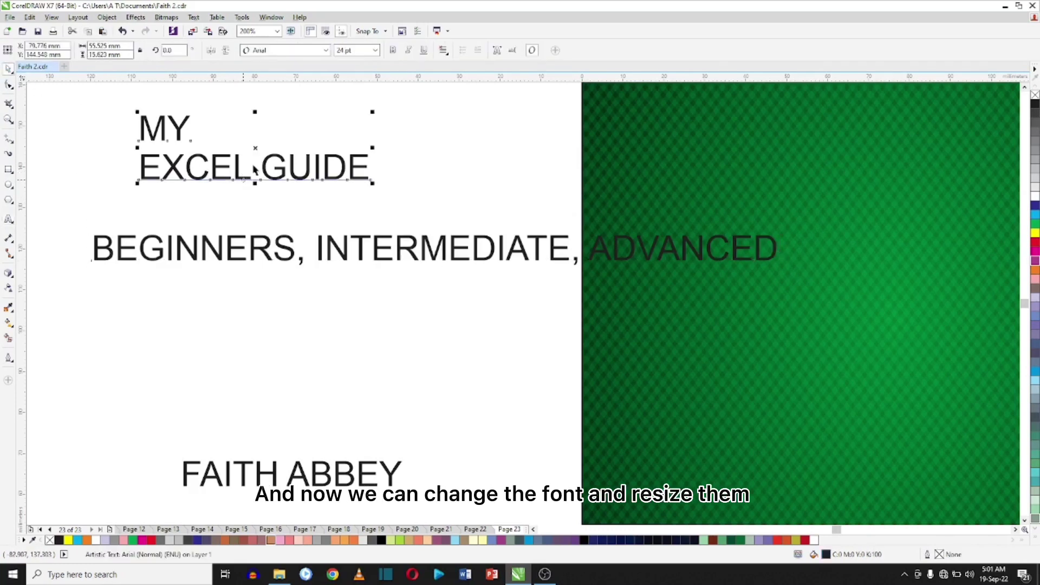
left_click(326, 50)
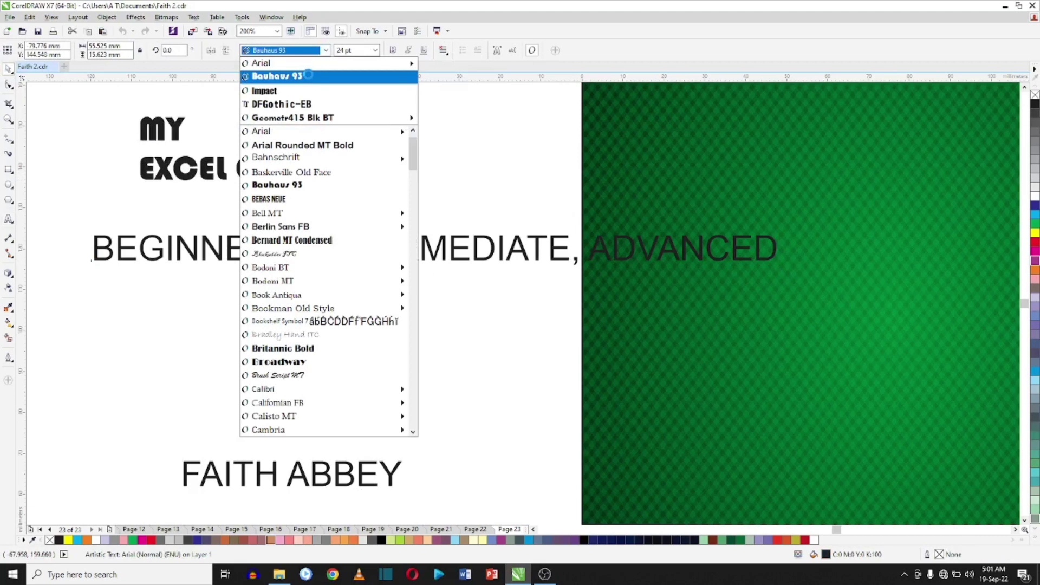
mouse_move(307, 111)
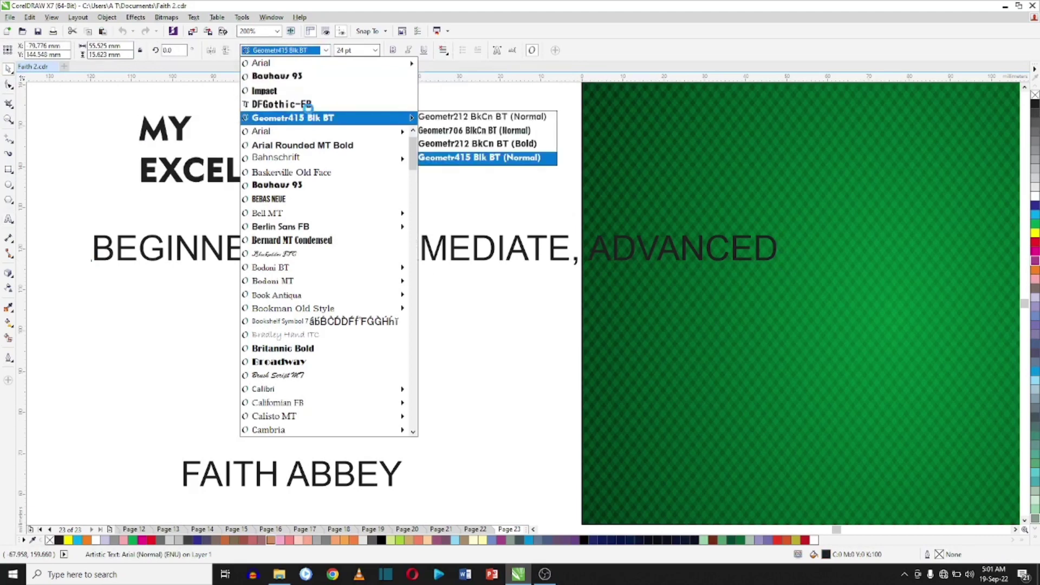
scroll(308, 107, "up", 2)
left_click(308, 112)
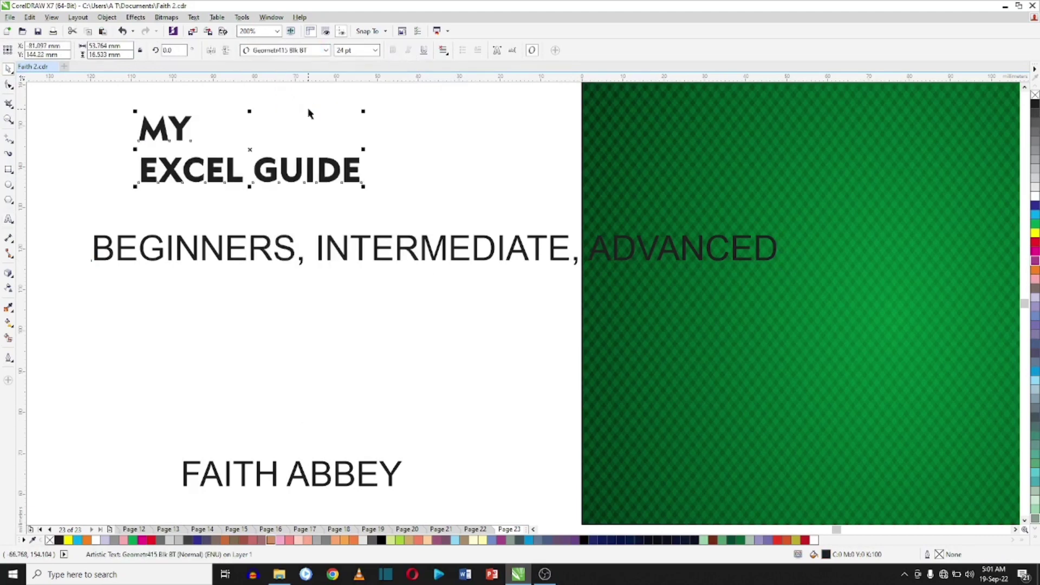
- Enlarge the title to about 47.7 pt, place it top-left on the green cover and fill it white
left_click_drag(369, 189, 497, 232)
scroll(495, 262, "down", 2)
left_click_drag(489, 181, 773, 88)
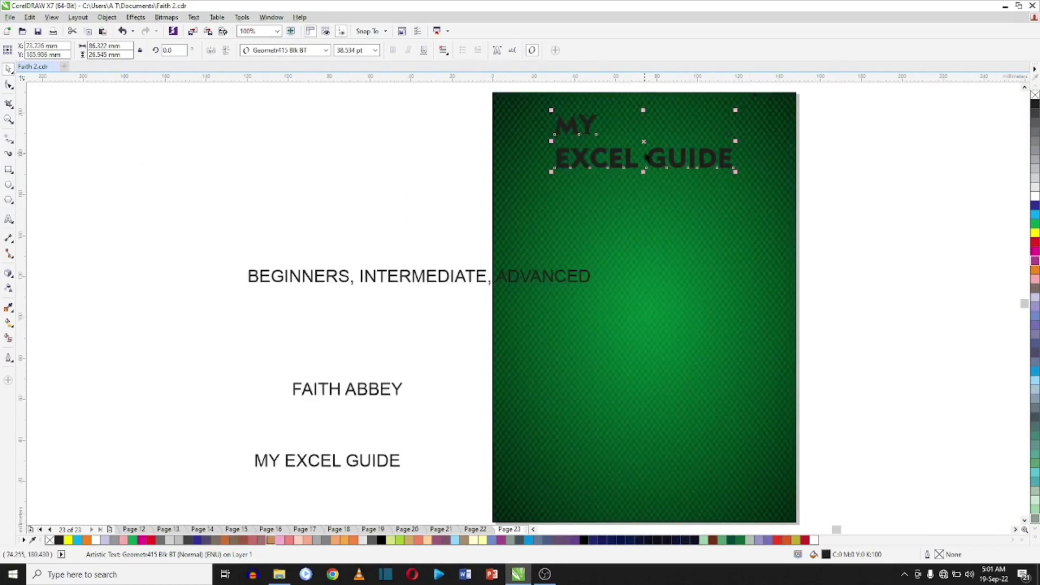
left_click_drag(645, 142, 596, 141)
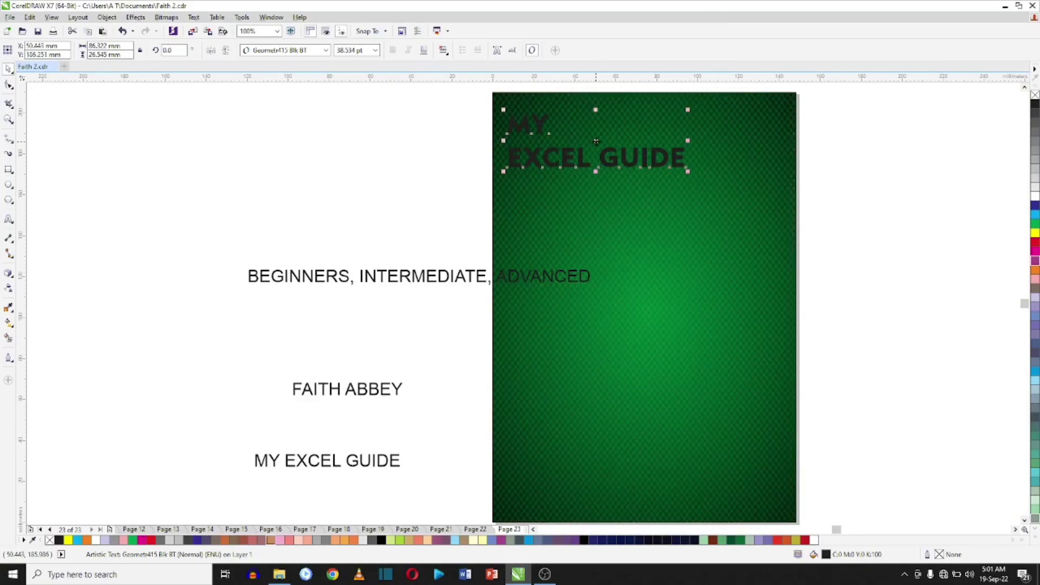
left_click_drag(689, 171, 731, 185)
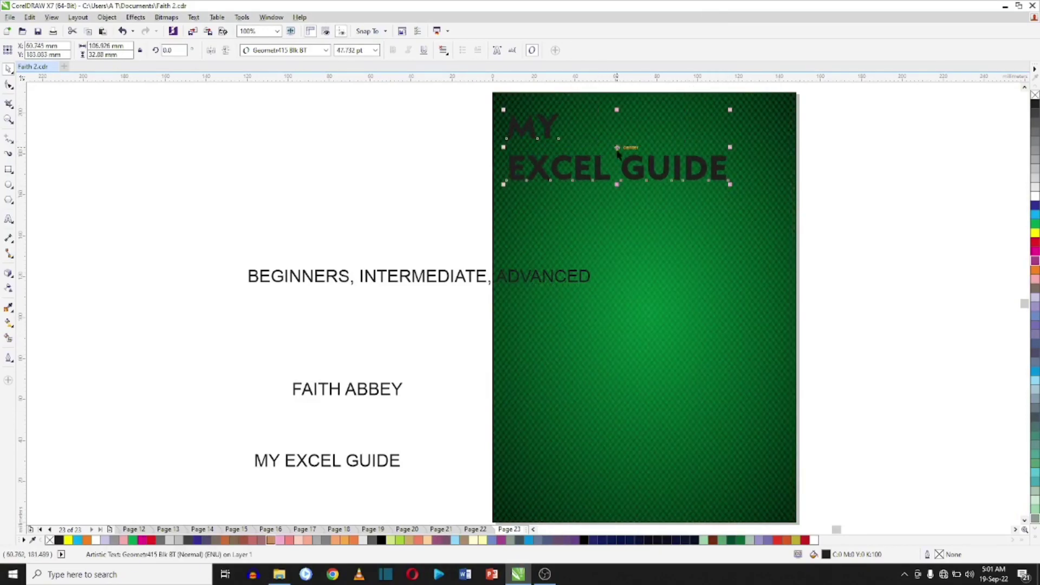
left_click_drag(619, 154, 630, 153)
left_click(1034, 201)
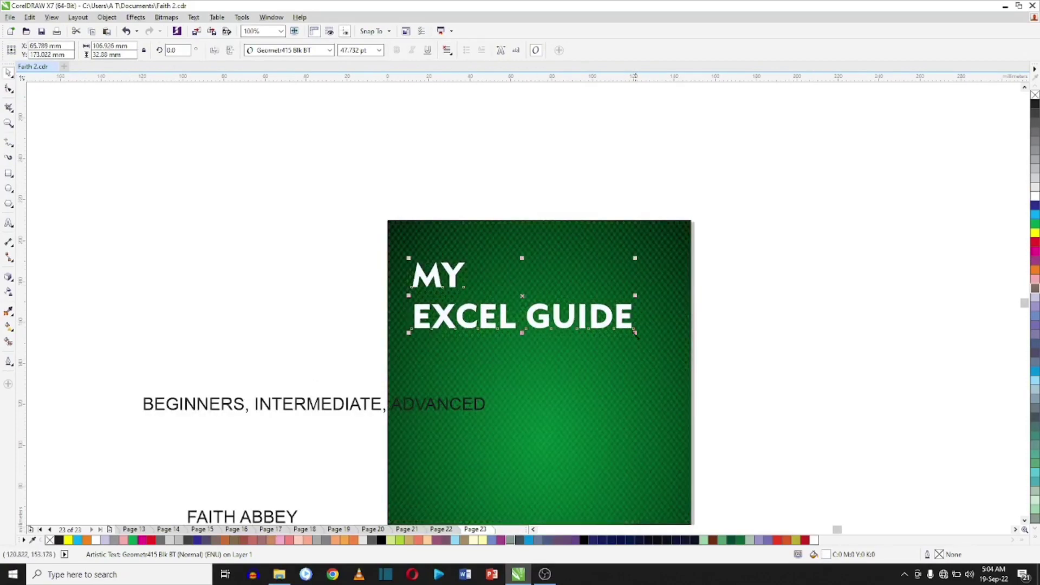
left_click_drag(637, 340, 669, 372)
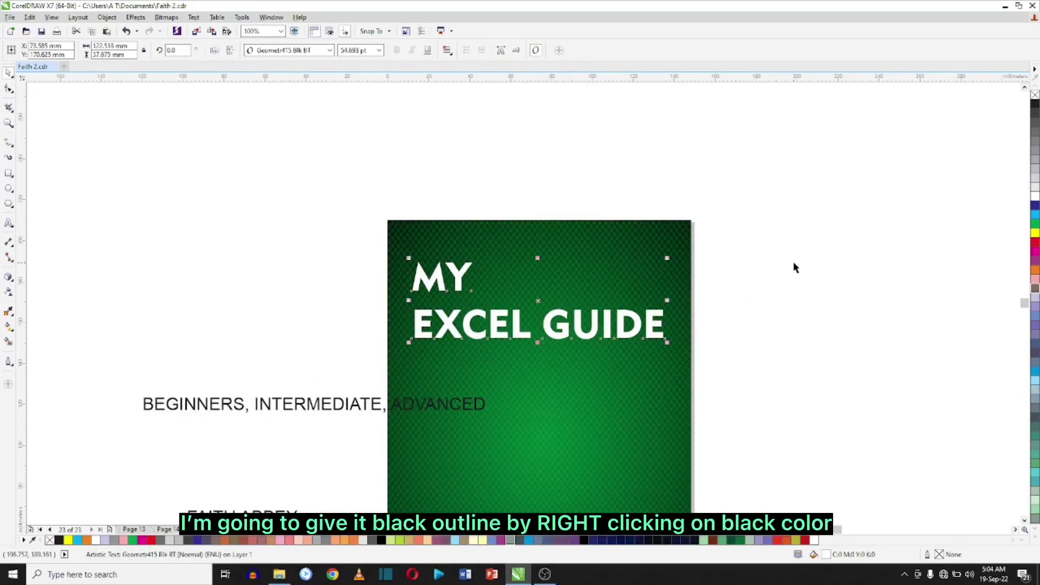
- Give the title a black 3.0 pt outline with rounded corners
right_click(1035, 104)
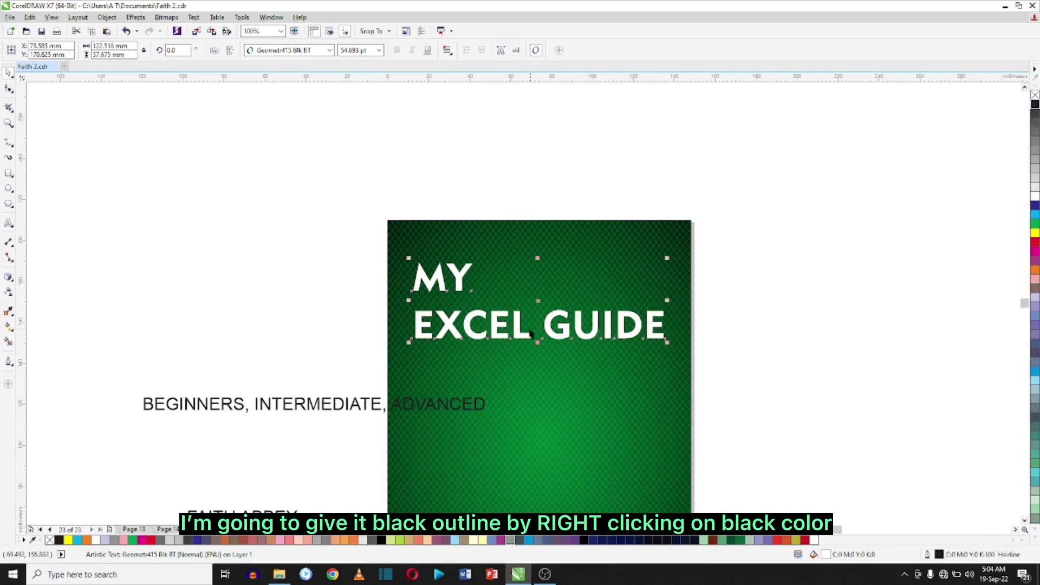
scroll(530, 331, "up", 1)
left_click(8, 361)
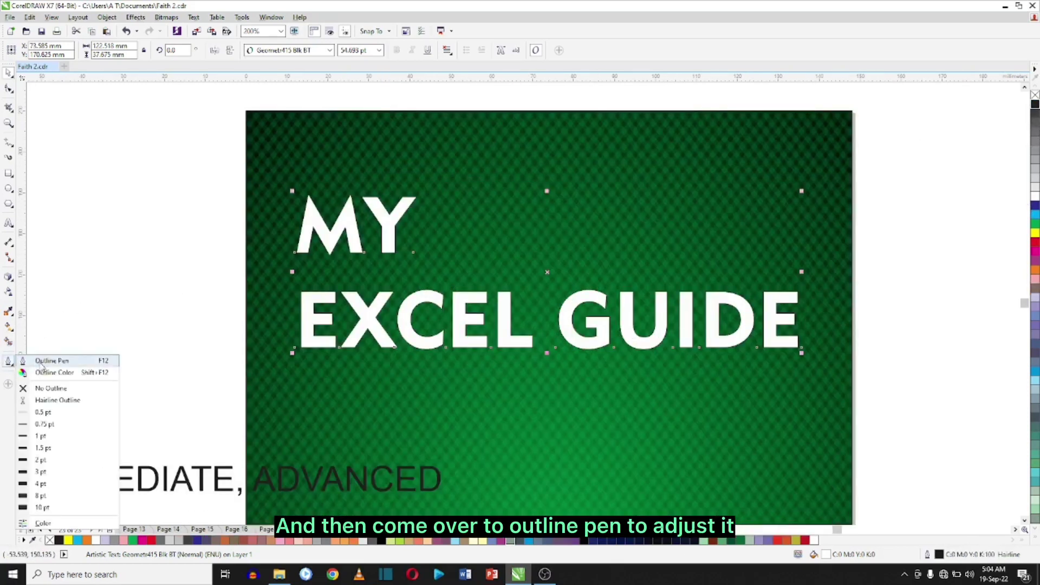
left_click(46, 361)
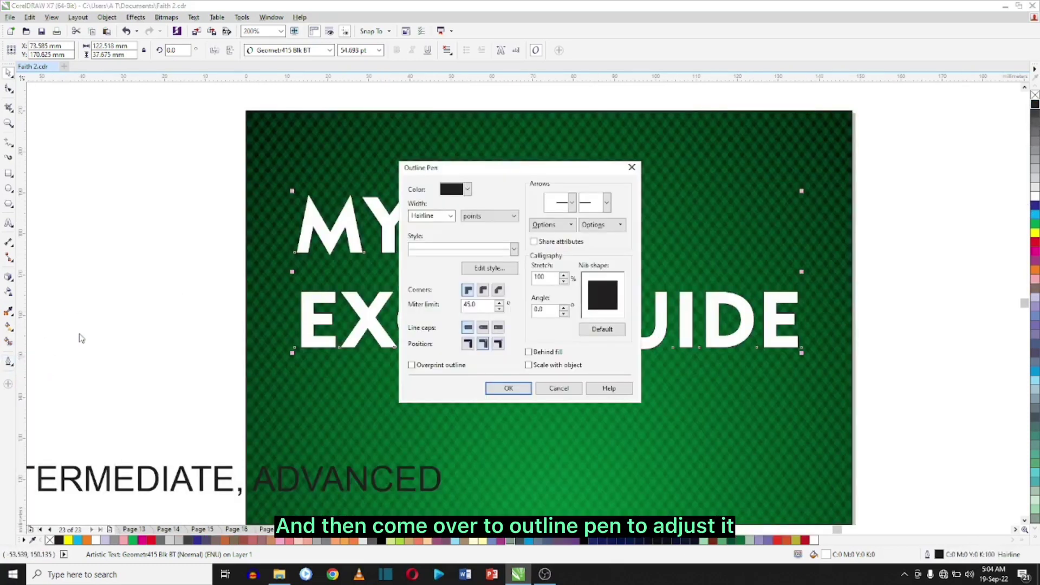
left_click(449, 216)
left_click(453, 283)
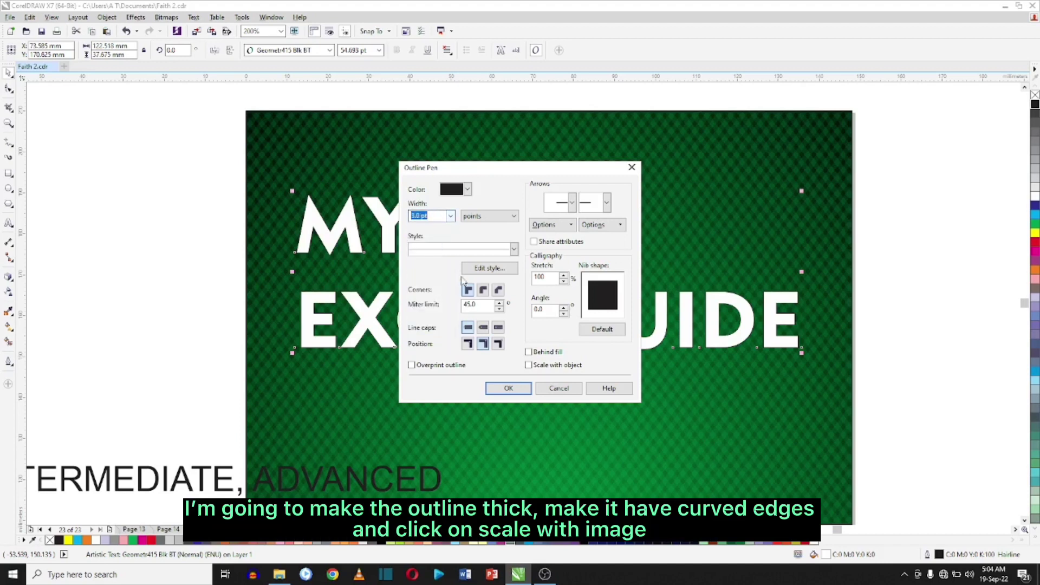
left_click(485, 292)
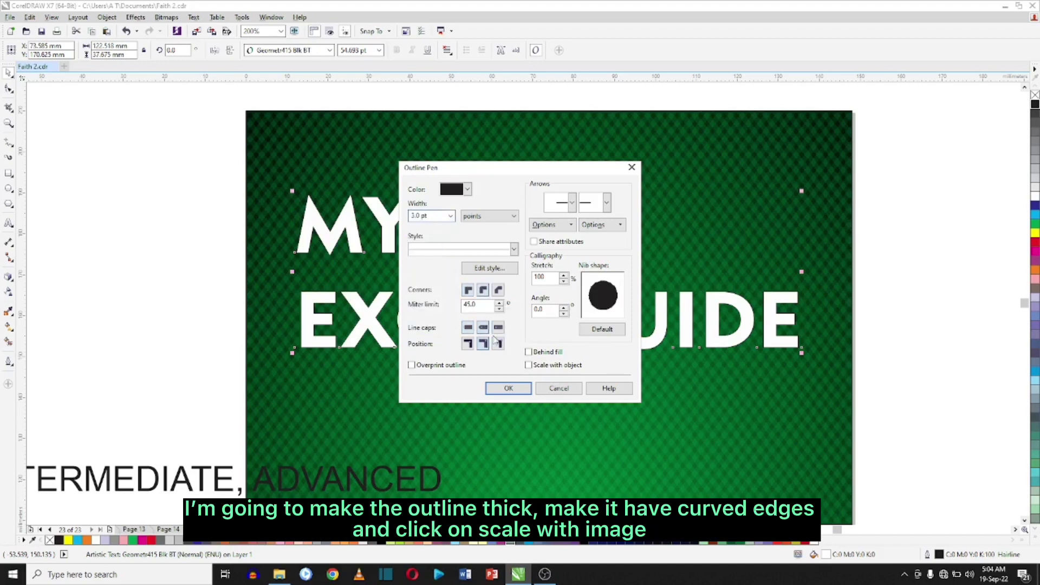
left_click(508, 389)
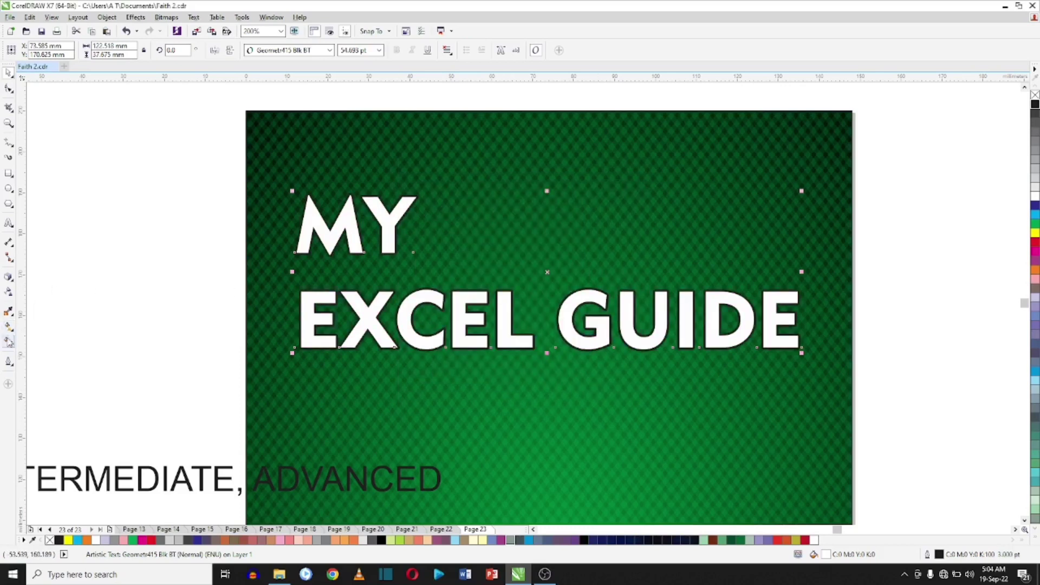
- Thicken the title outline to 8 pt, then reduce it to about 5 pt
left_click(10, 360)
left_click(47, 363)
left_click(450, 216)
left_click(451, 217)
left_click(450, 217)
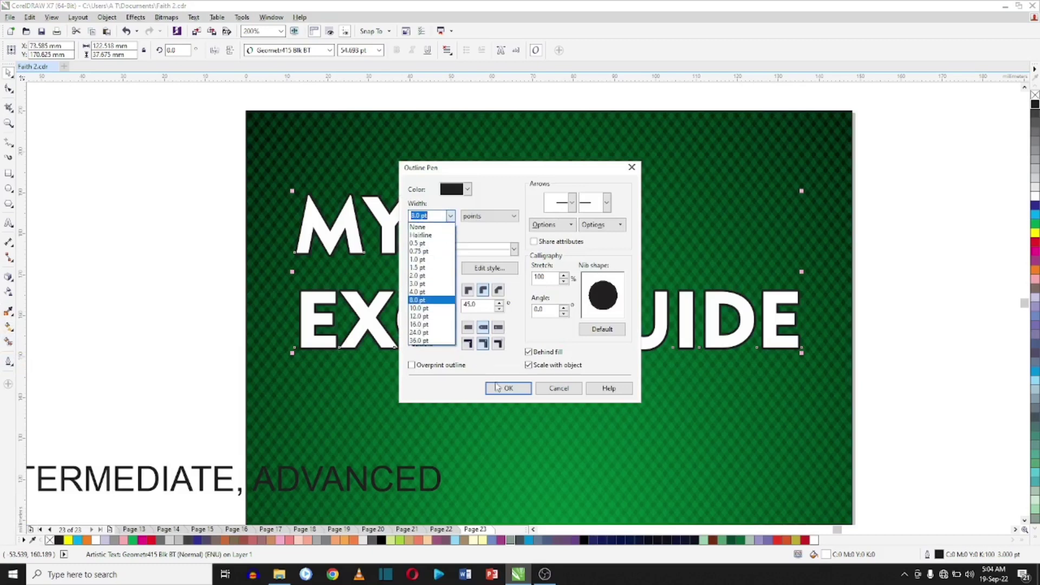
left_click(508, 389)
left_click(9, 360)
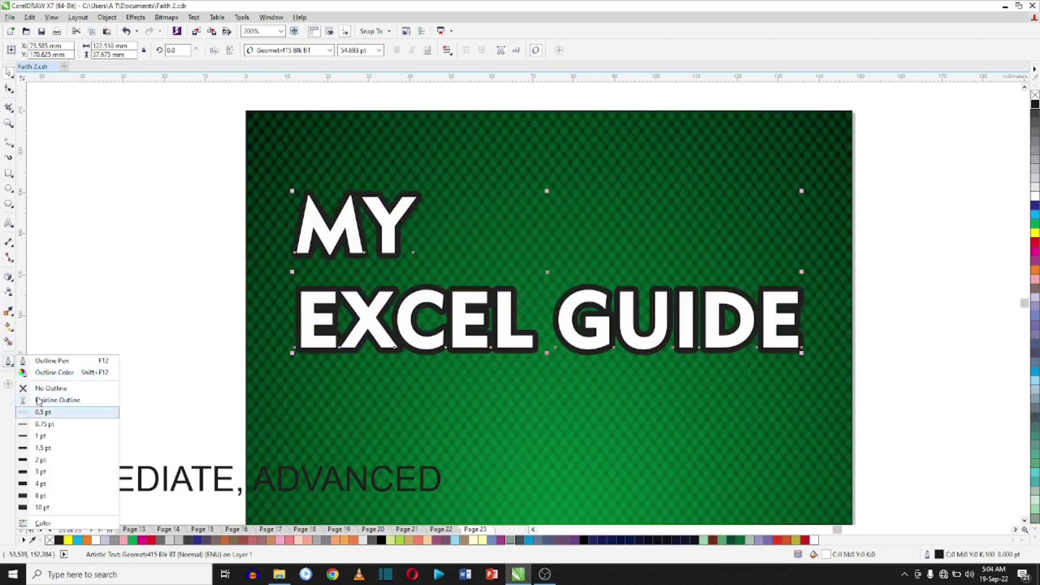
left_click(47, 363)
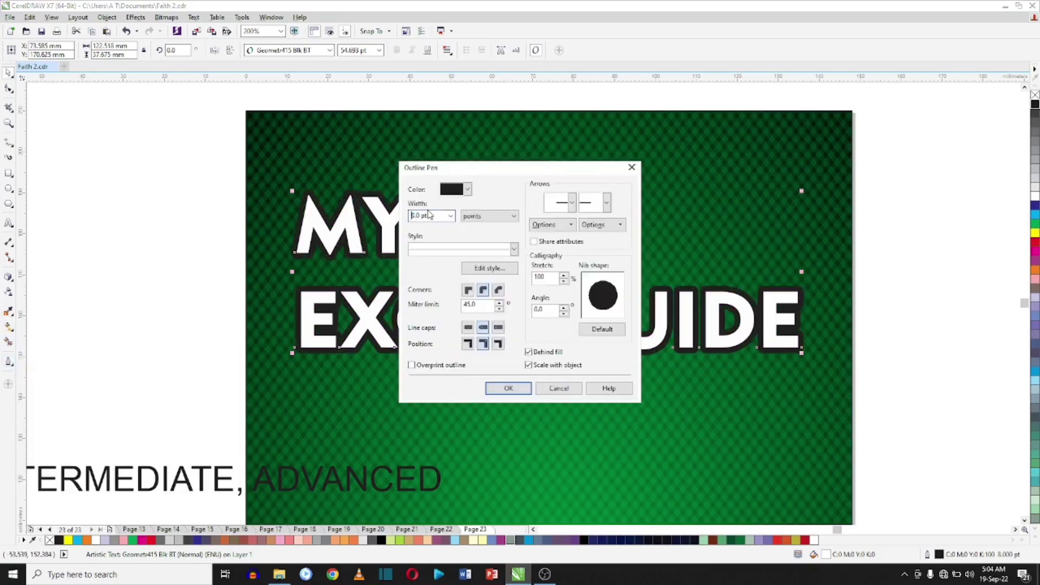
key("Return")
scroll(467, 264, "down", 2)
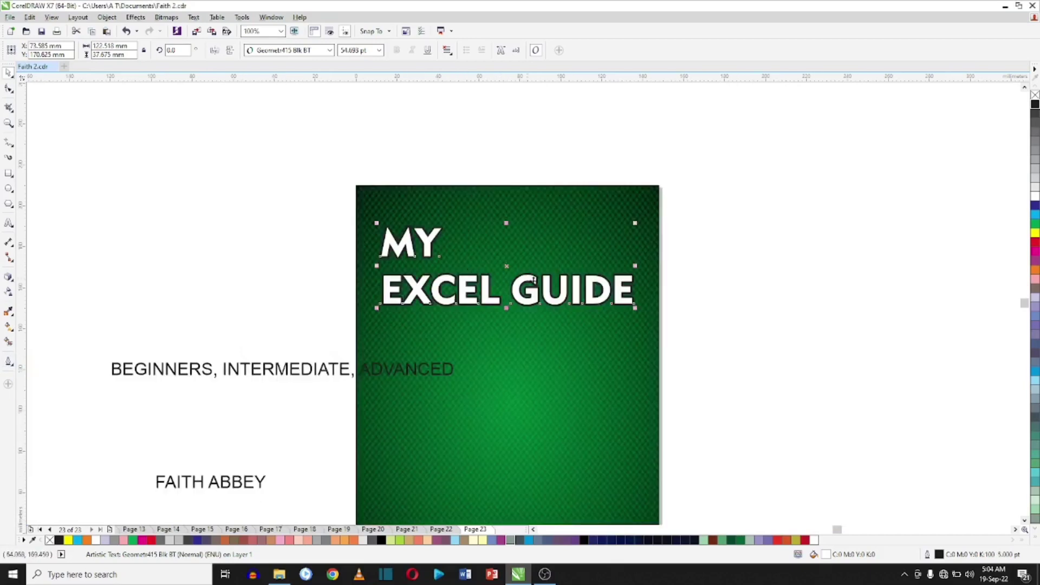
- Move the subtitle below EXCEL GUIDE on the cover and set it in Bauhaus 93
left_click(245, 371)
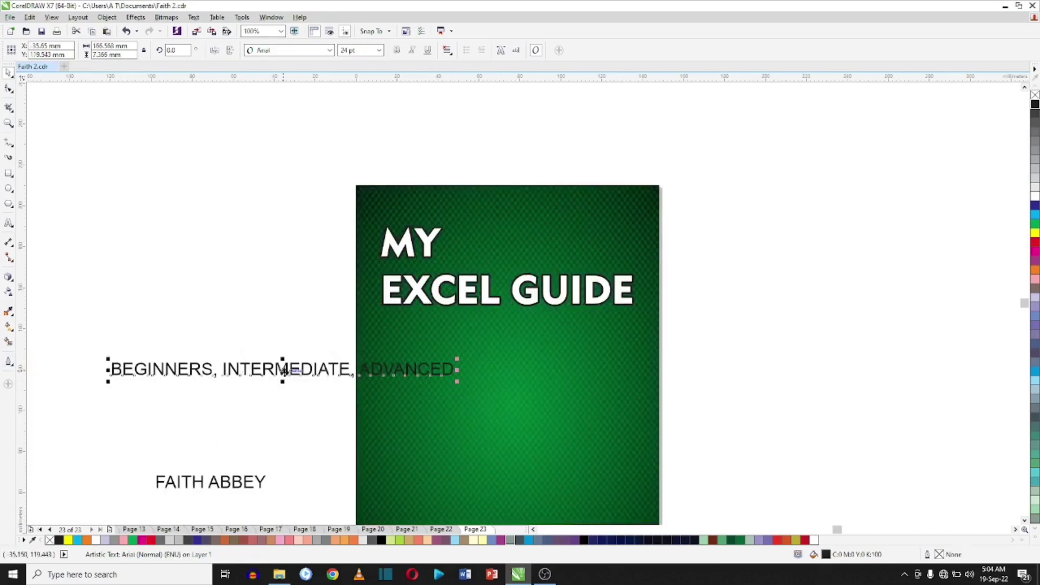
left_click_drag(285, 370, 549, 334)
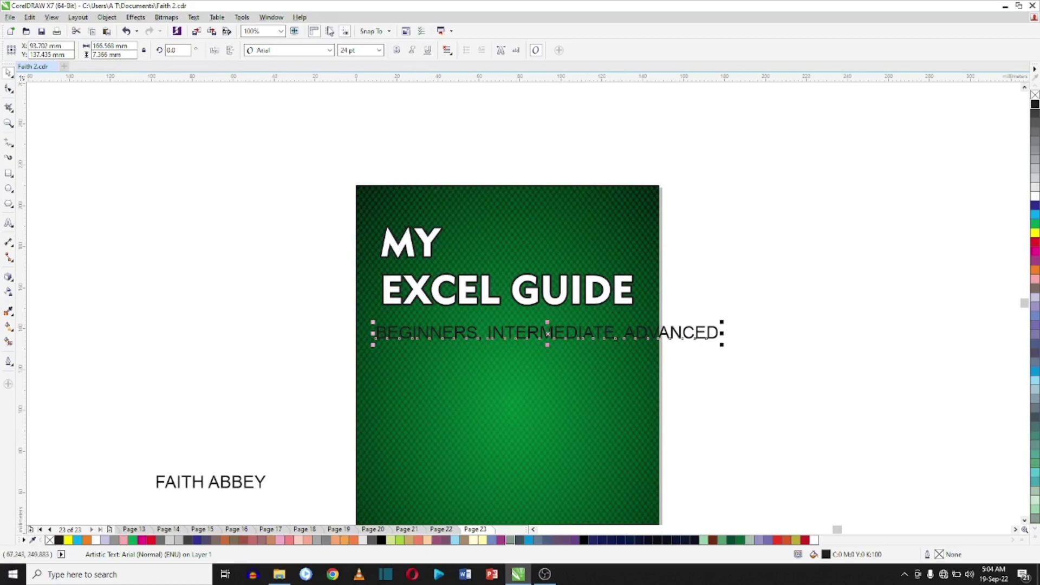
left_click(329, 50)
left_click(270, 65)
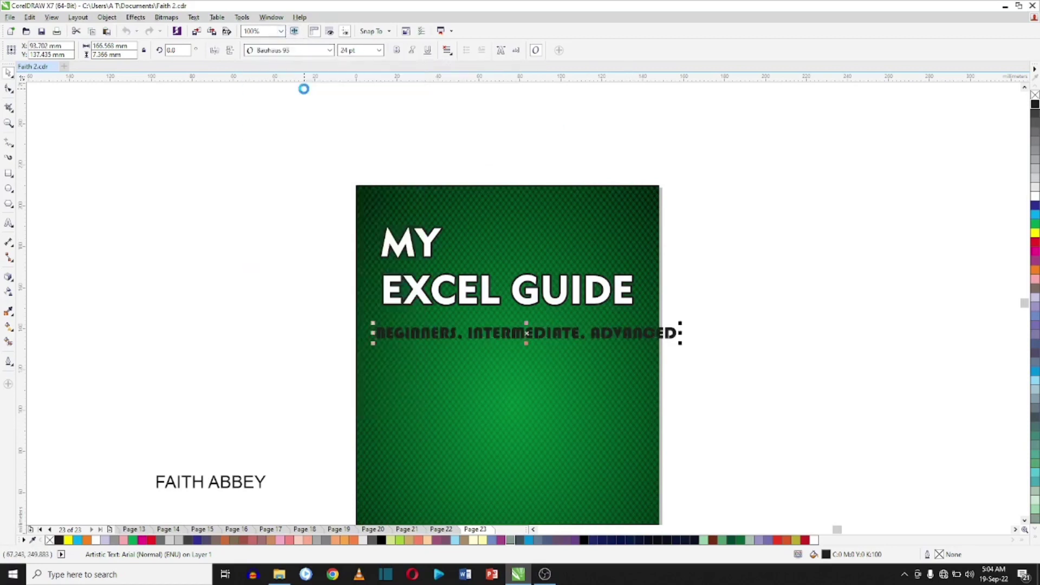
- Shrink the subtitle to about 19 pt to fit the cover and fill it white
left_click_drag(681, 345, 642, 341)
left_click_drag(504, 334, 495, 330)
scroll(494, 330, "up", 2)
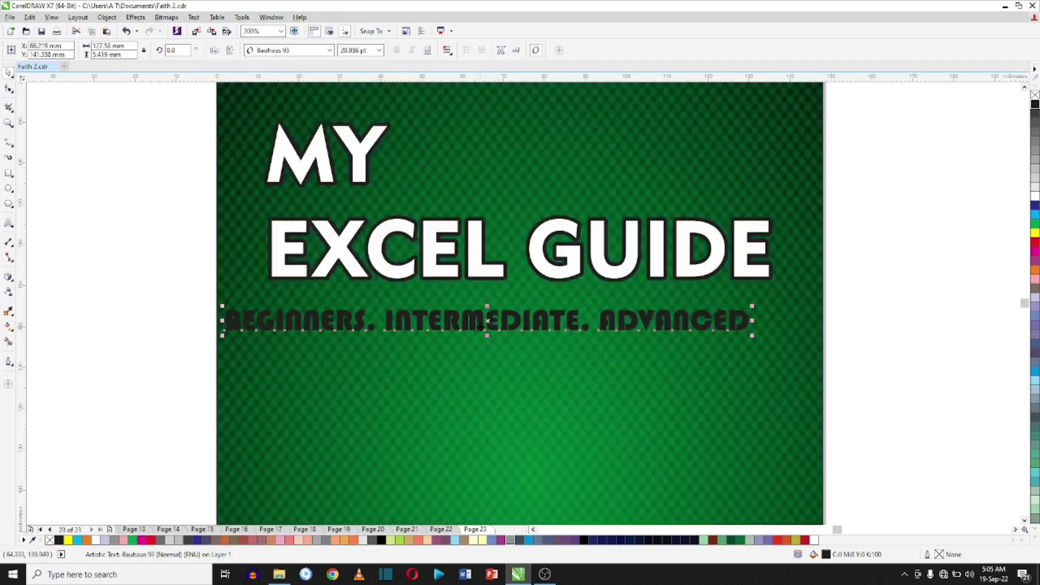
left_click_drag(752, 335, 722, 335)
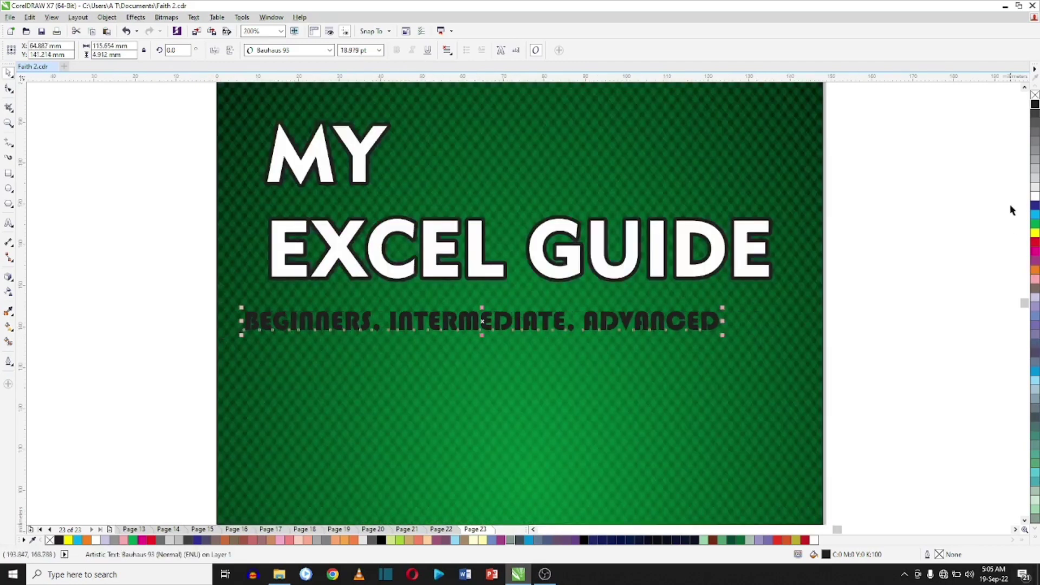
left_click(1033, 197)
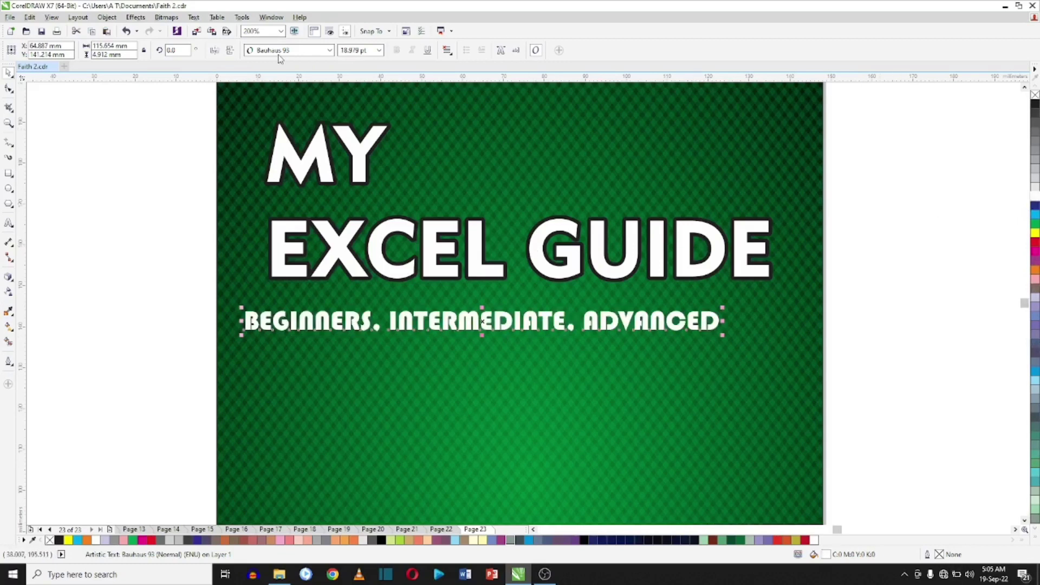
left_click(9, 172)
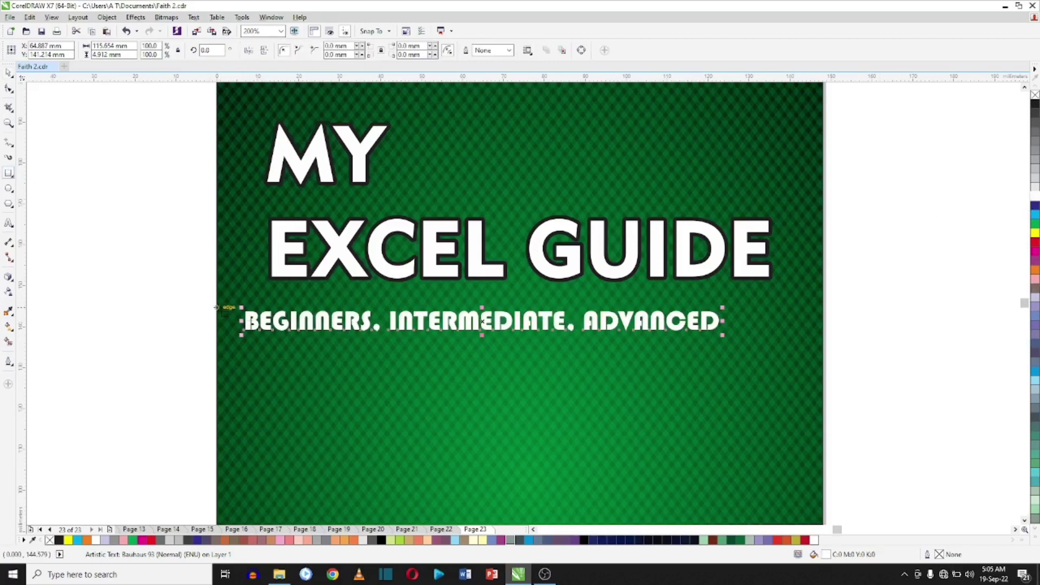
- Draw a roughly 127 × 8.3 mm rectangle over the subtitle, fill it black, and remove its outline
left_click_drag(216, 307, 738, 342)
left_click(1036, 104)
right_click(1035, 96)
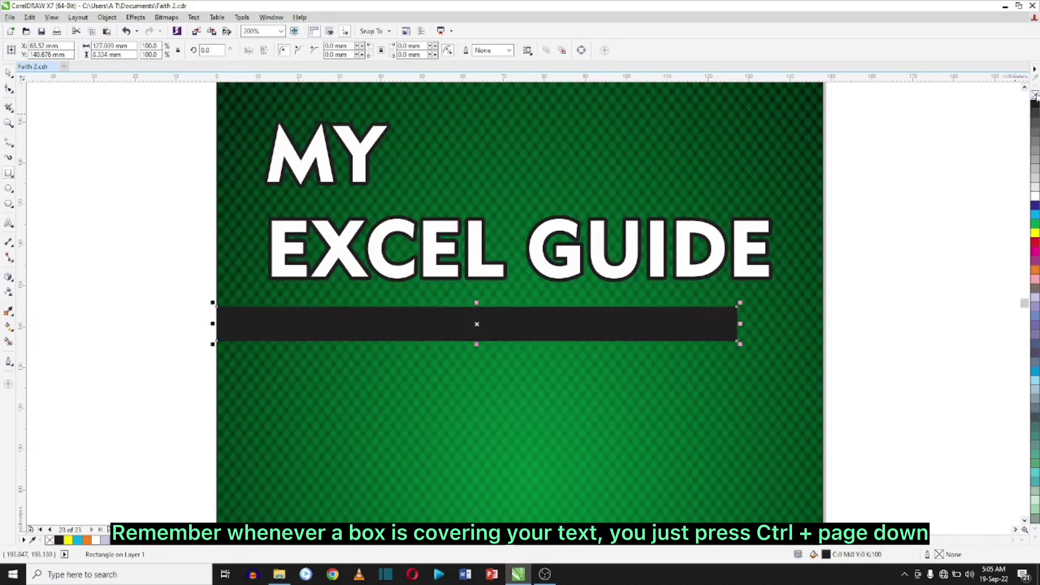
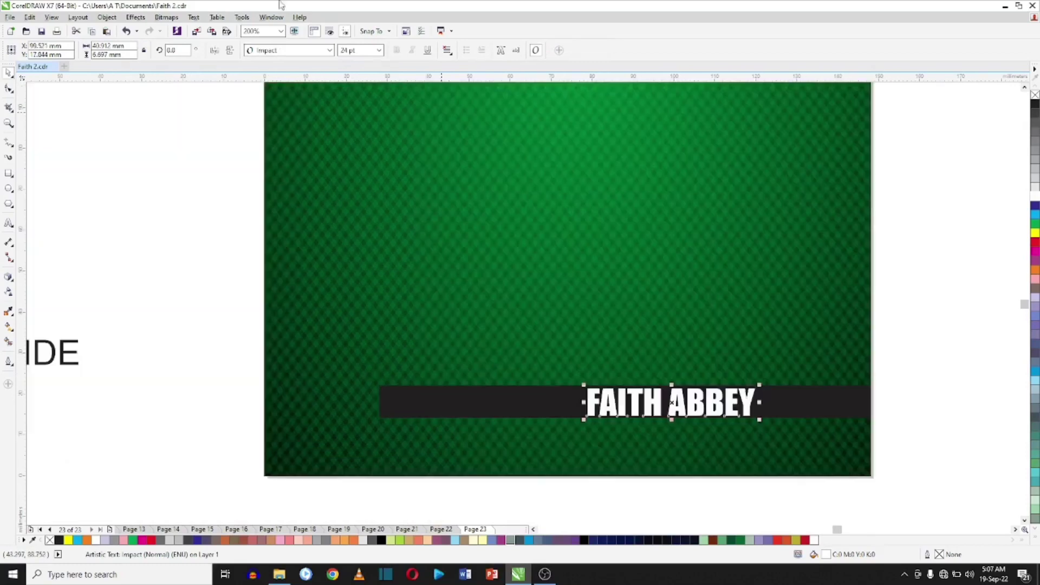
- Set the FAITH ABBEY author name in the Haettenschweiler font
left_click(329, 50)
key("Down")
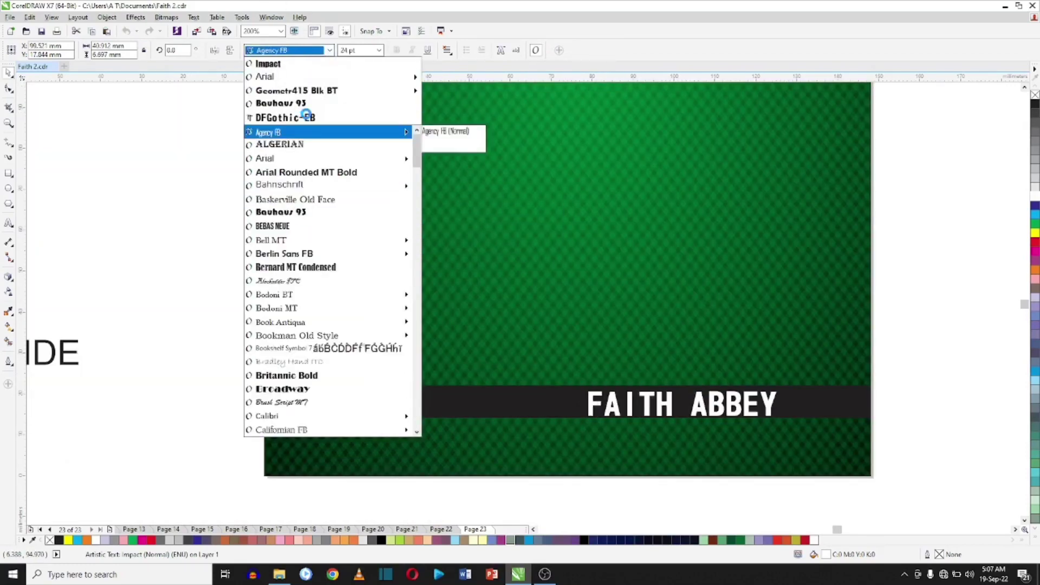
key("Down")
key("Down")
key("Down")
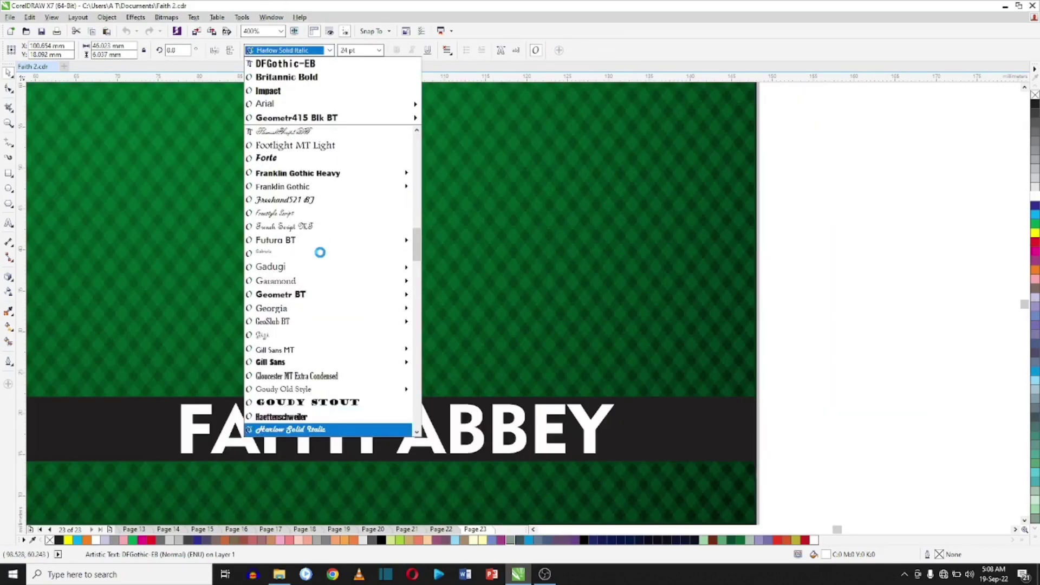
key("Up")
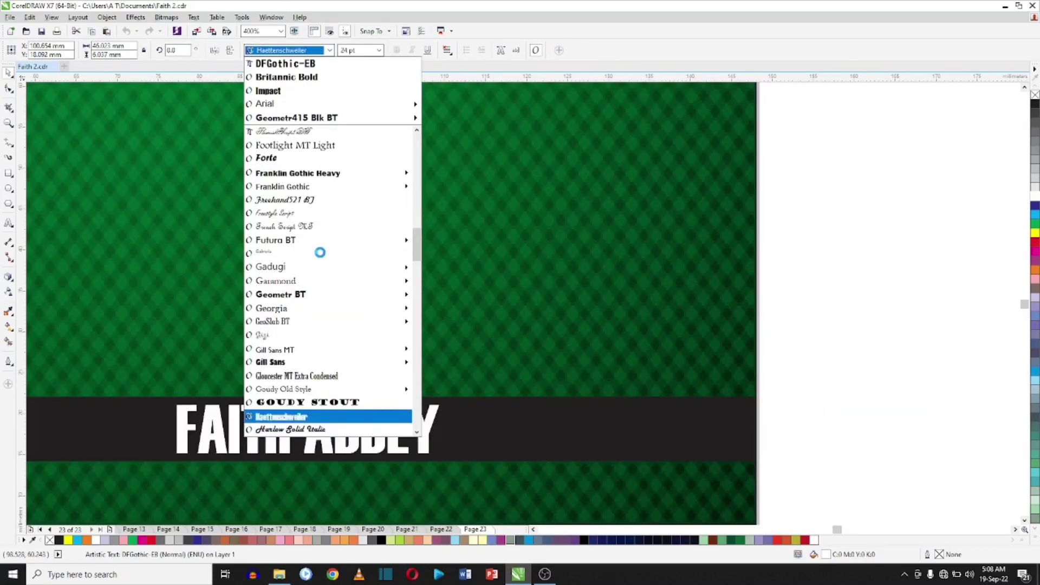
key("Return")
scroll(315, 251, "down", 1)
key("Escape")
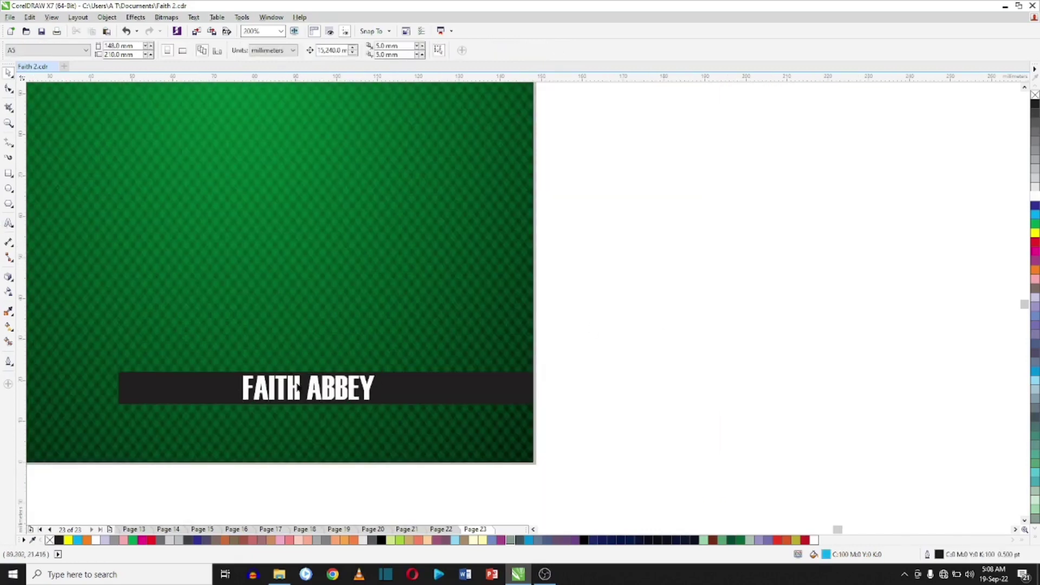
scroll(313, 400, "up", 2)
- Select the FAITH ABBEY text, then the black author bar behind it
left_click(314, 388)
scroll(542, 325, "down", 2)
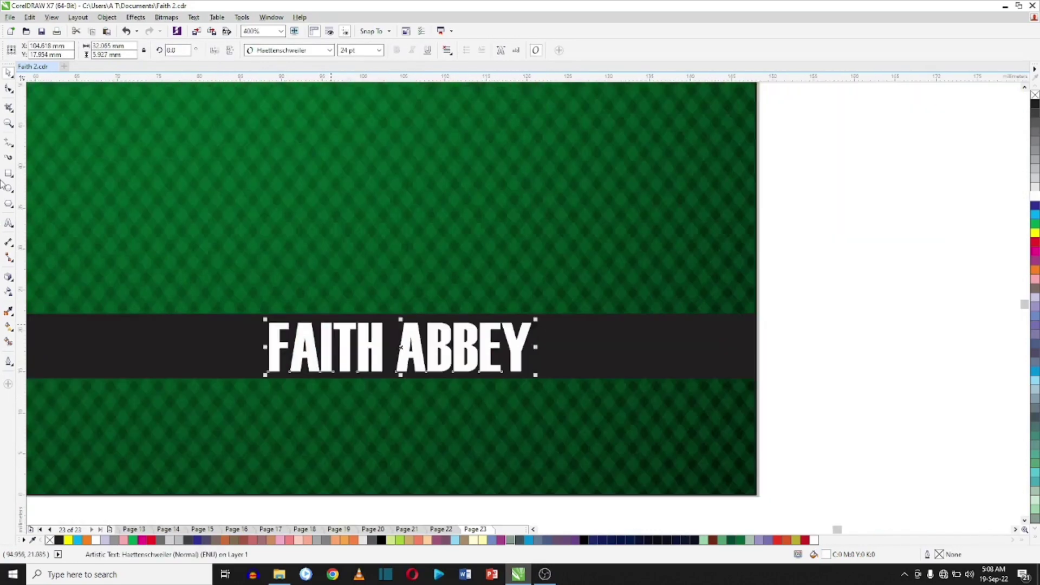
left_click(671, 274)
left_click(154, 307)
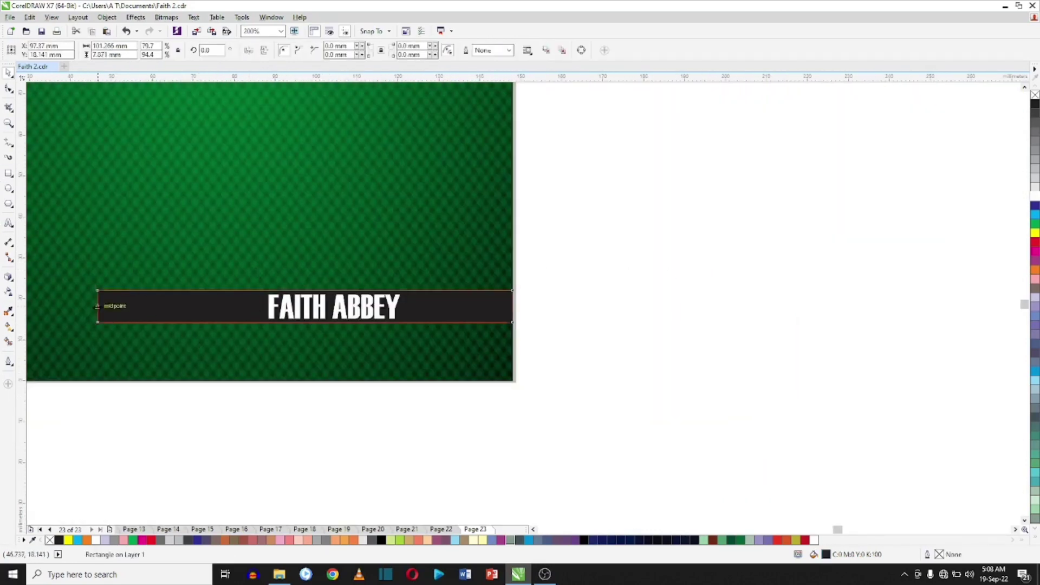
scroll(460, 406, "down", 1)
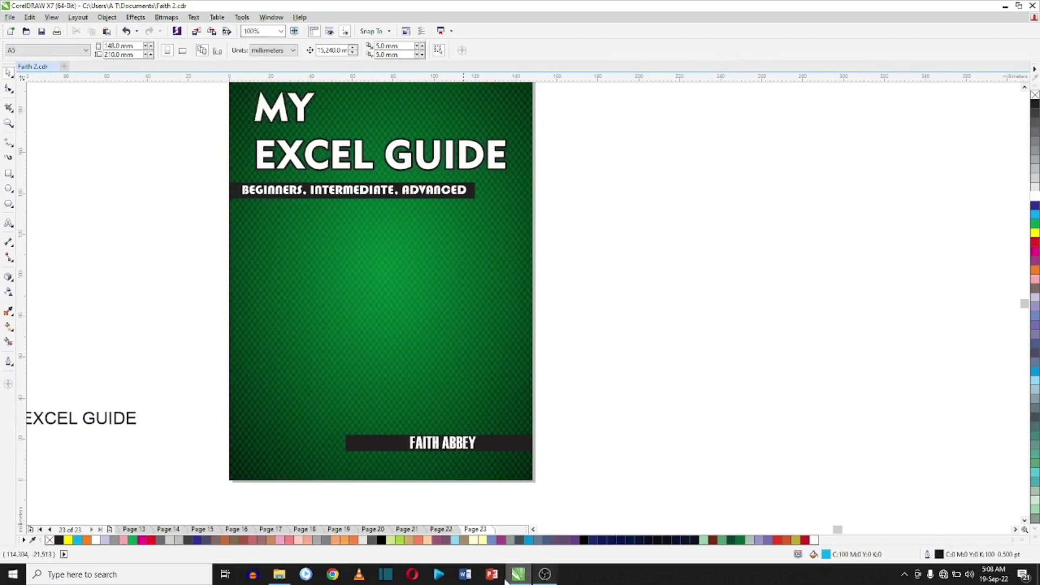
- Copy the Excel logo svg from the FAB pictures folder for pasting into CorelDRAW
left_click(279, 574)
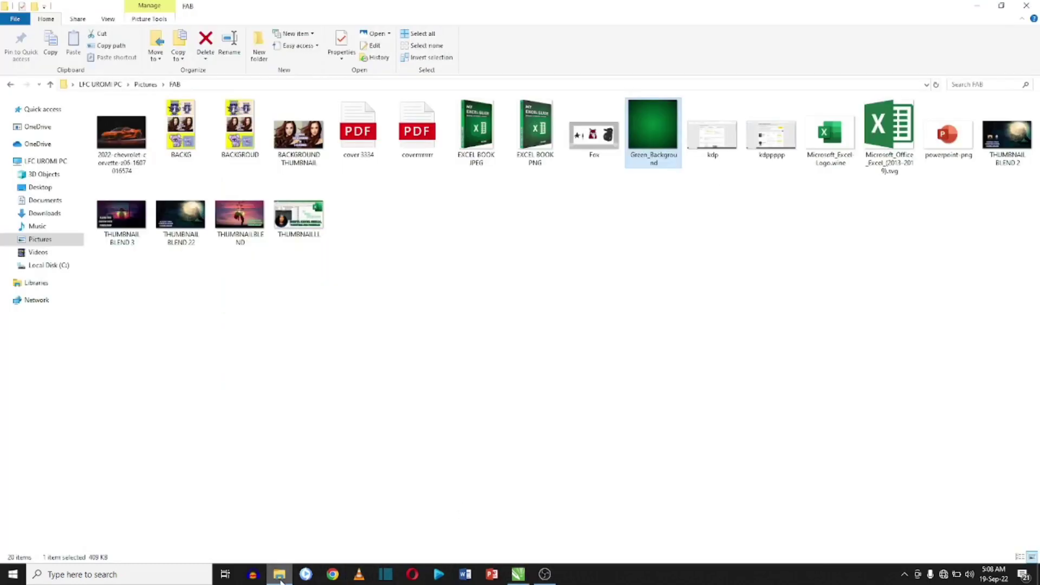
left_click(889, 132)
right_click(889, 133)
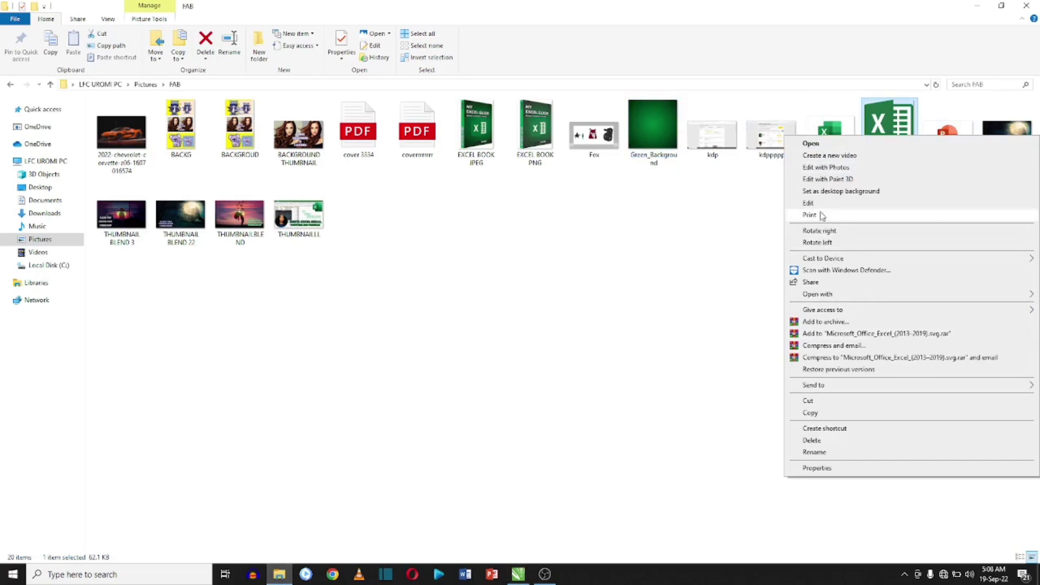
left_click(828, 413)
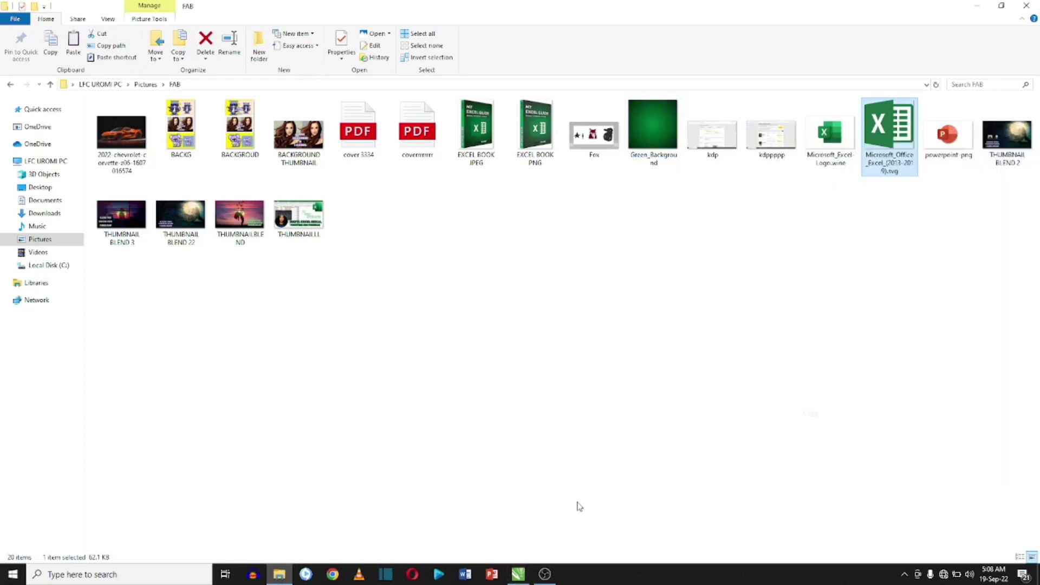
left_click(518, 575)
right_click(597, 298)
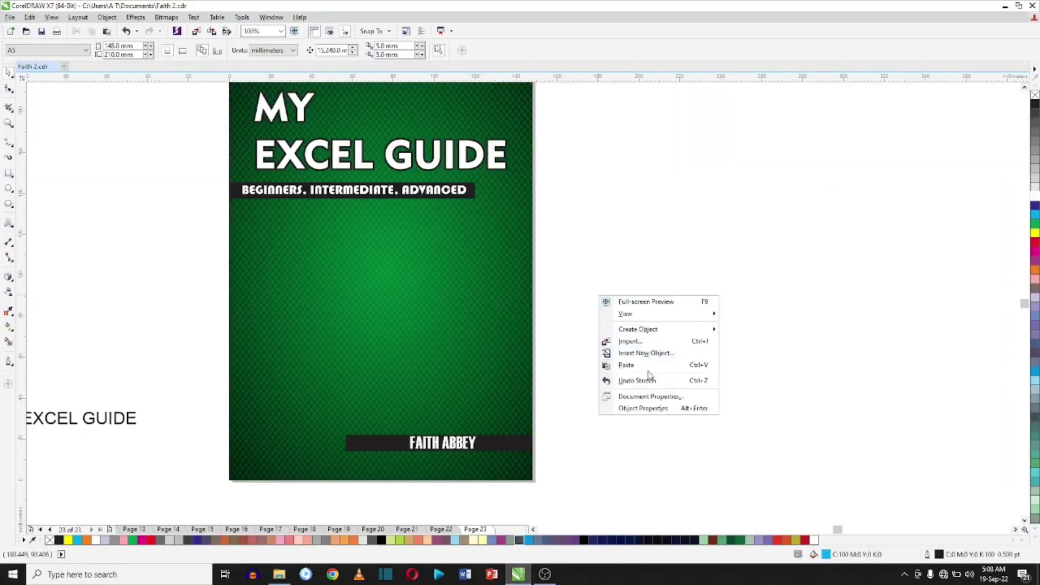
- Paste the Excel logo, shrink it, and centre it on the cover below the subtitle
left_click(649, 367)
scroll(539, 279, "down", 5)
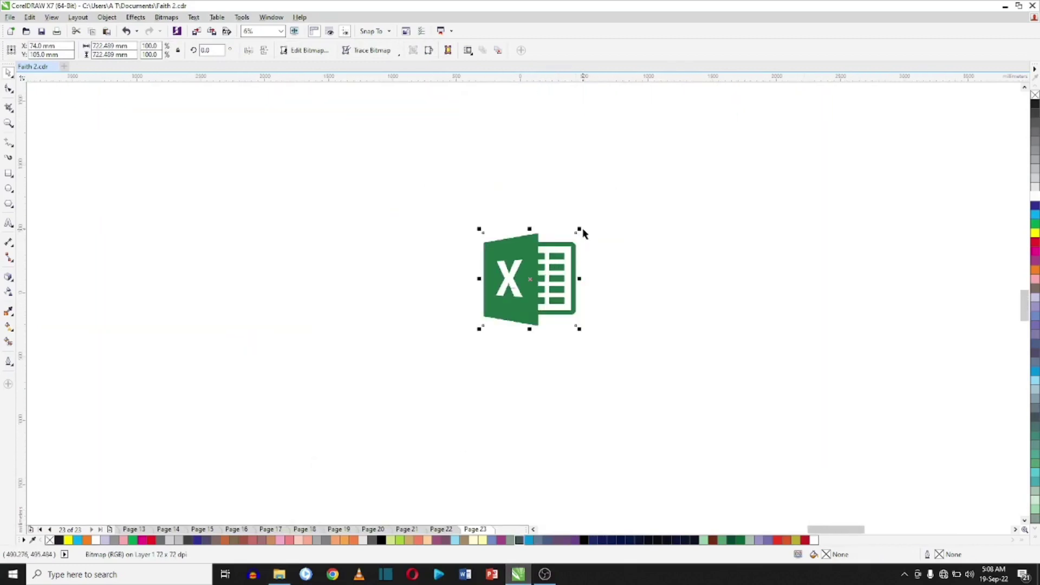
left_click_drag(583, 233, 558, 277)
scroll(499, 292, "up", 1)
scroll(561, 274, "up", 2)
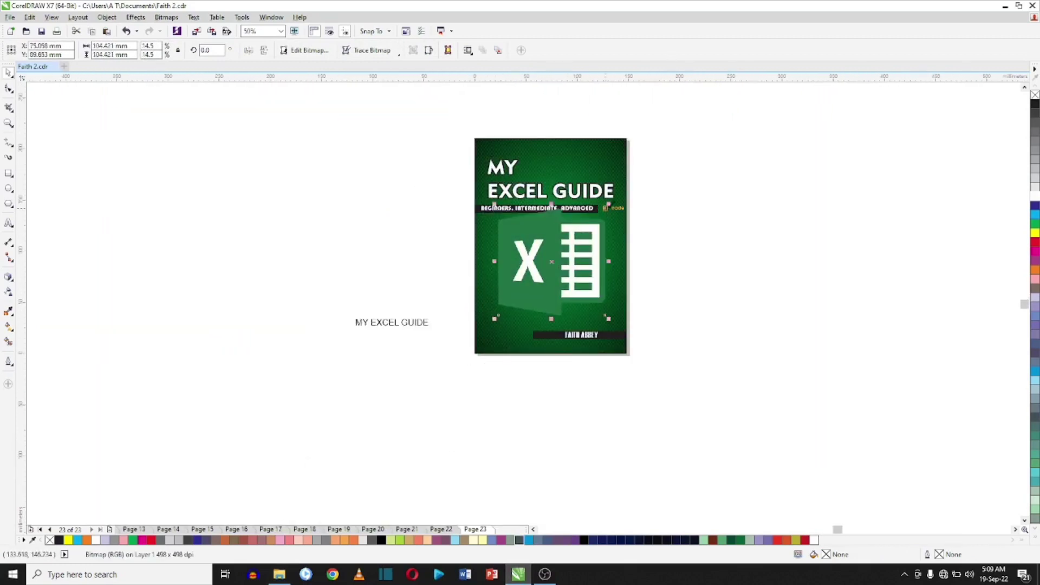
left_click_drag(607, 207, 590, 223)
left_click_drag(553, 261, 564, 258)
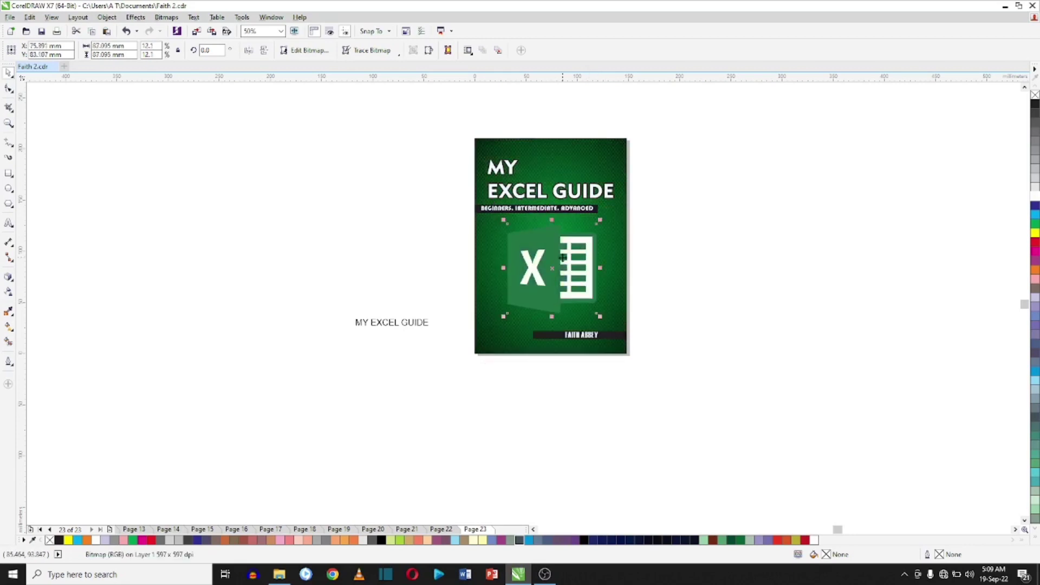
left_click(678, 246)
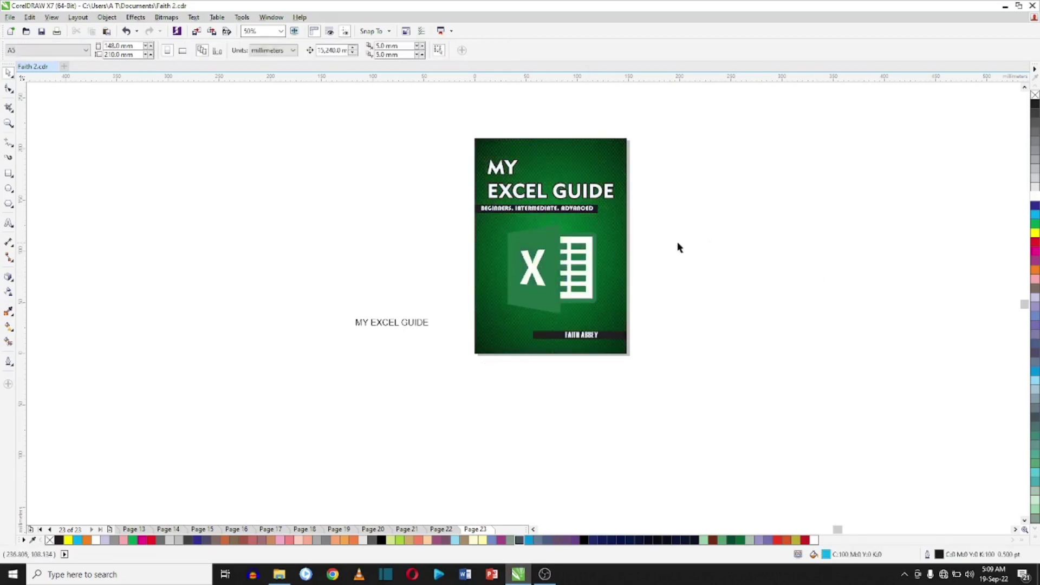
scroll(678, 246, "up", 2)
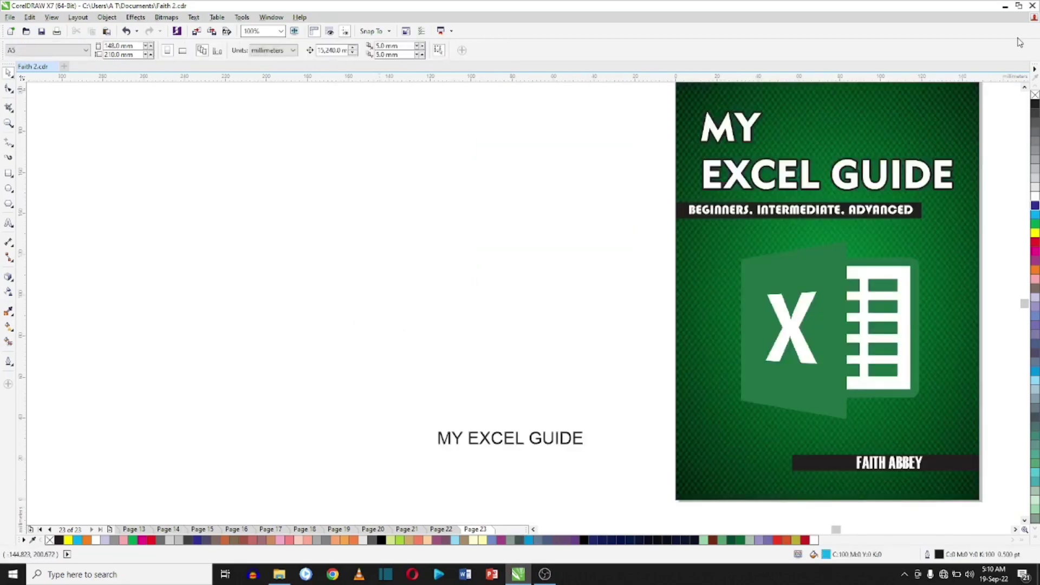
- Draw a tall narrow rectangle along the cover's left edge, fill it dark green, and remove its outline
left_click(8, 173)
scroll(670, 91, "down", 1)
scroll(665, 90, "up", 1)
left_click_drag(662, 90, 698, 477)
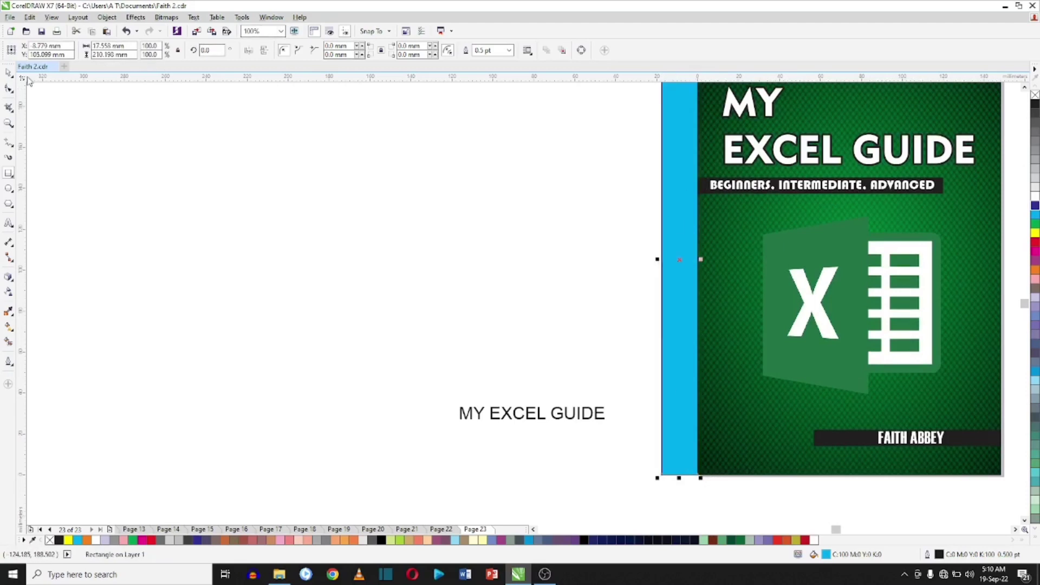
left_click(1034, 229)
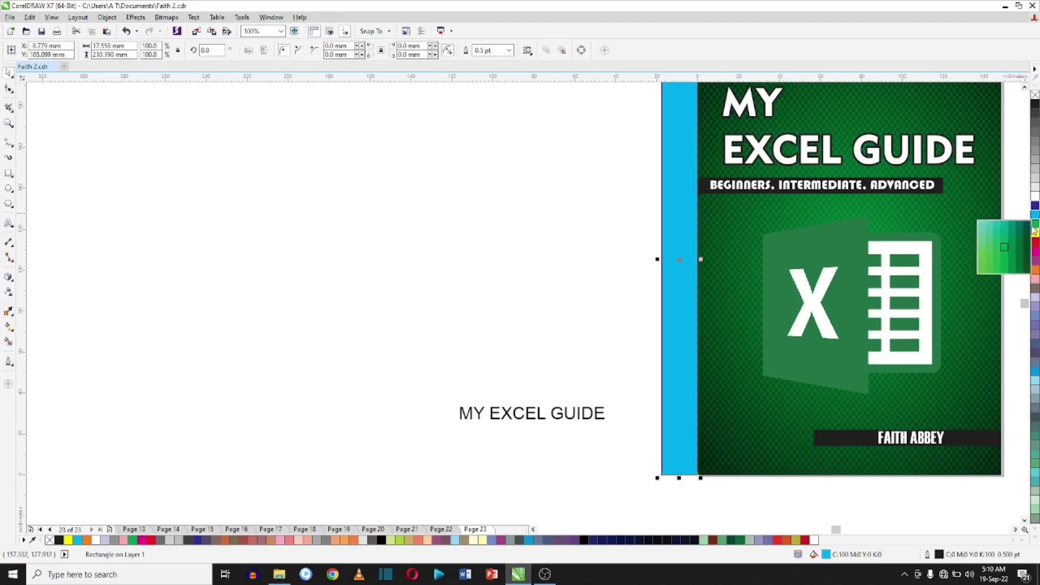
left_click(997, 256)
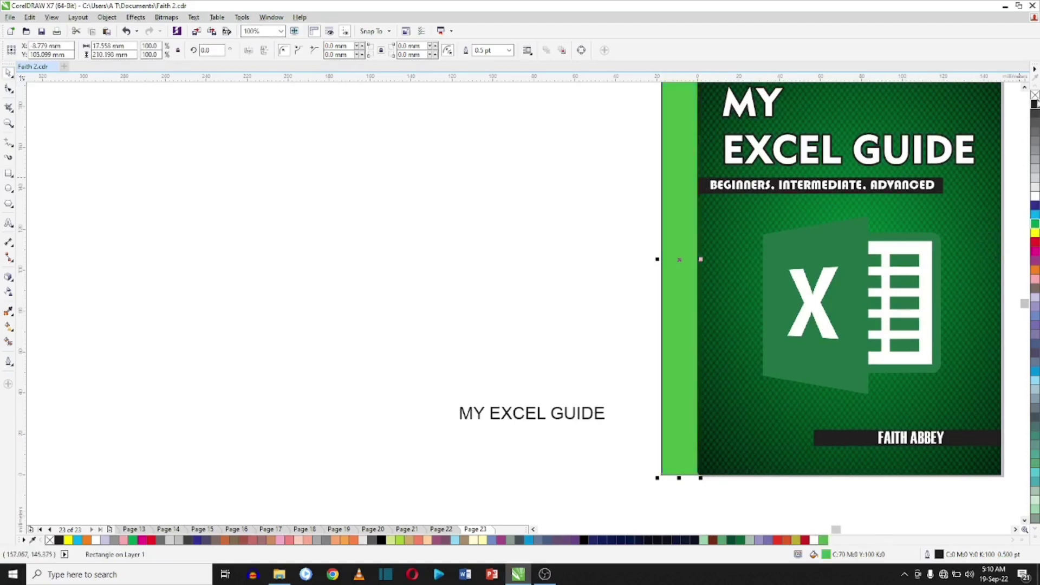
right_click(1035, 96)
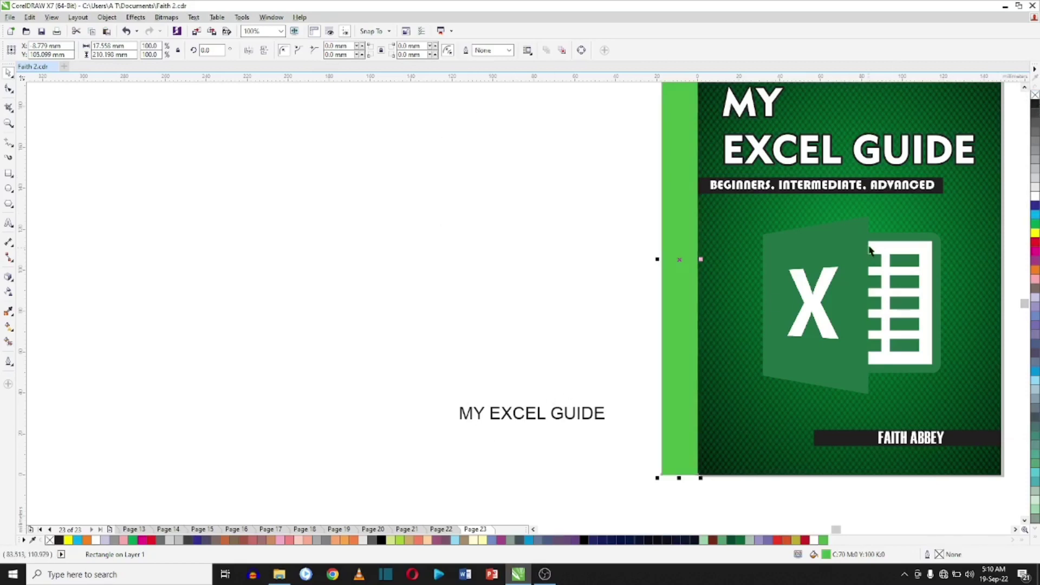
left_click(1035, 228)
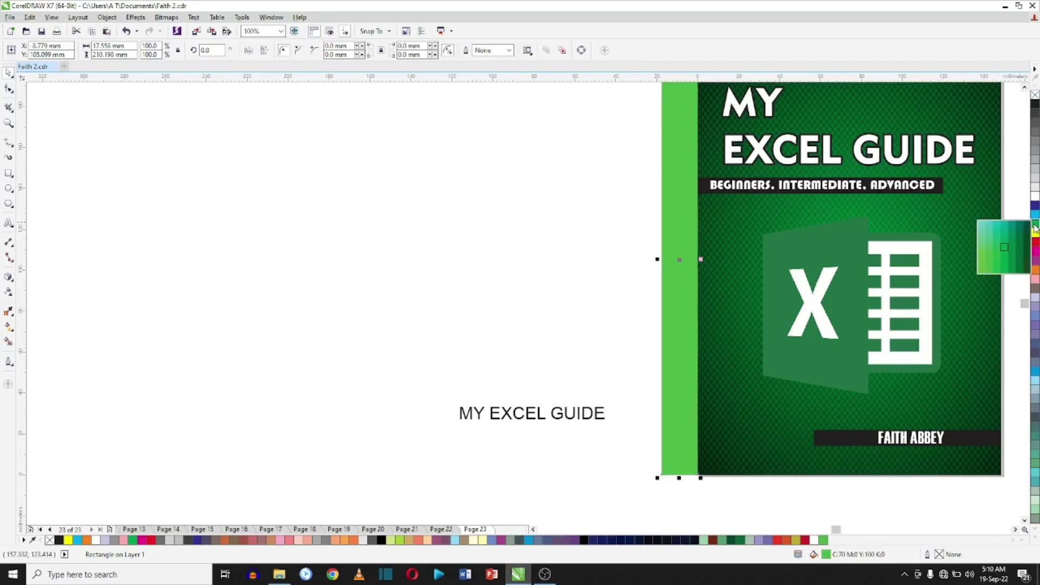
left_click(1006, 256)
left_click(540, 429)
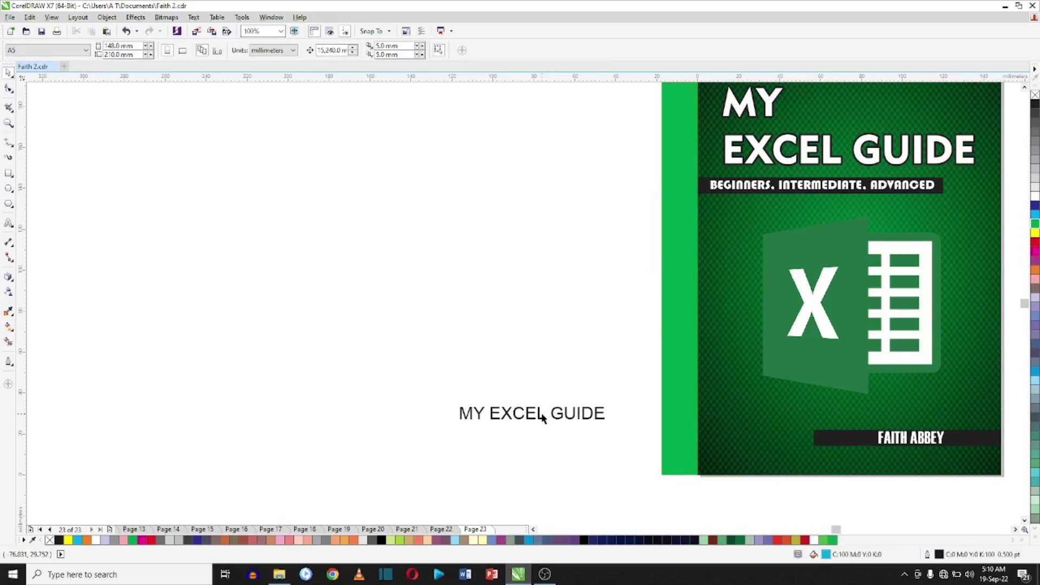
left_click(543, 418)
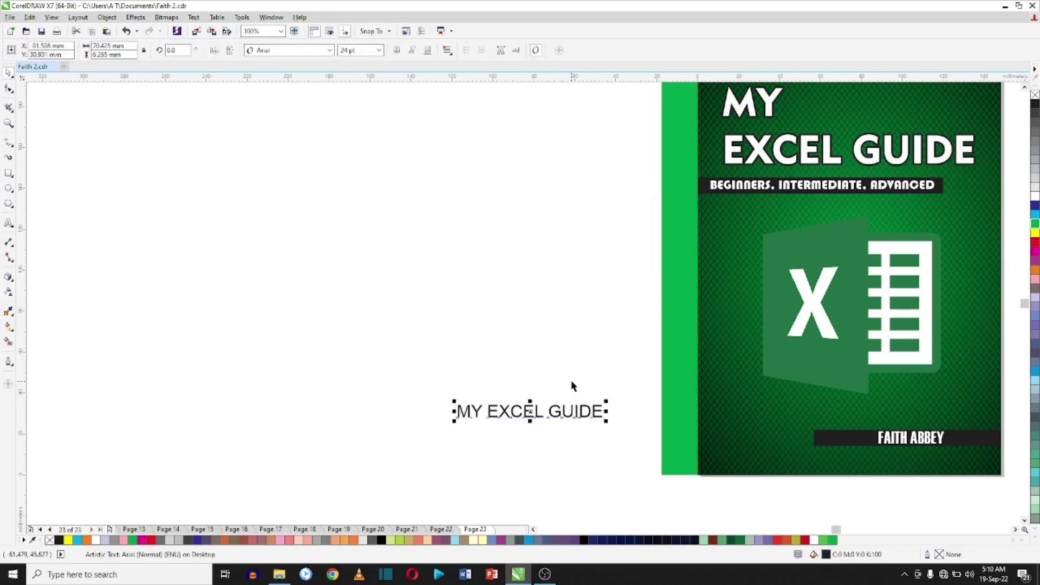
- Copy the MY EXCEL GUIDE title beside the cover as one line, shrunk to about 21 pt
key("Delete")
left_click(812, 149)
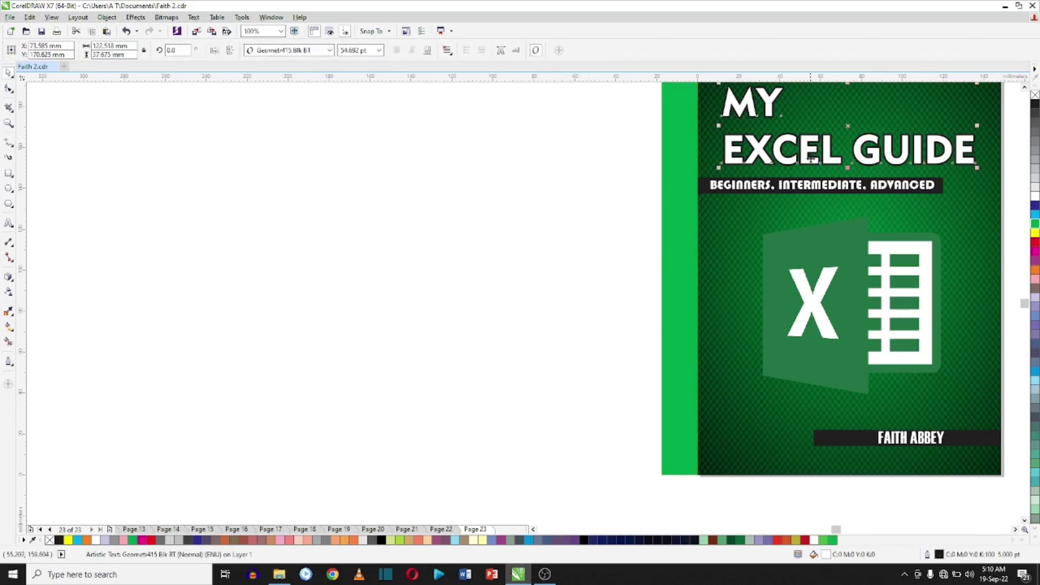
left_click_drag(811, 158, 464, 297)
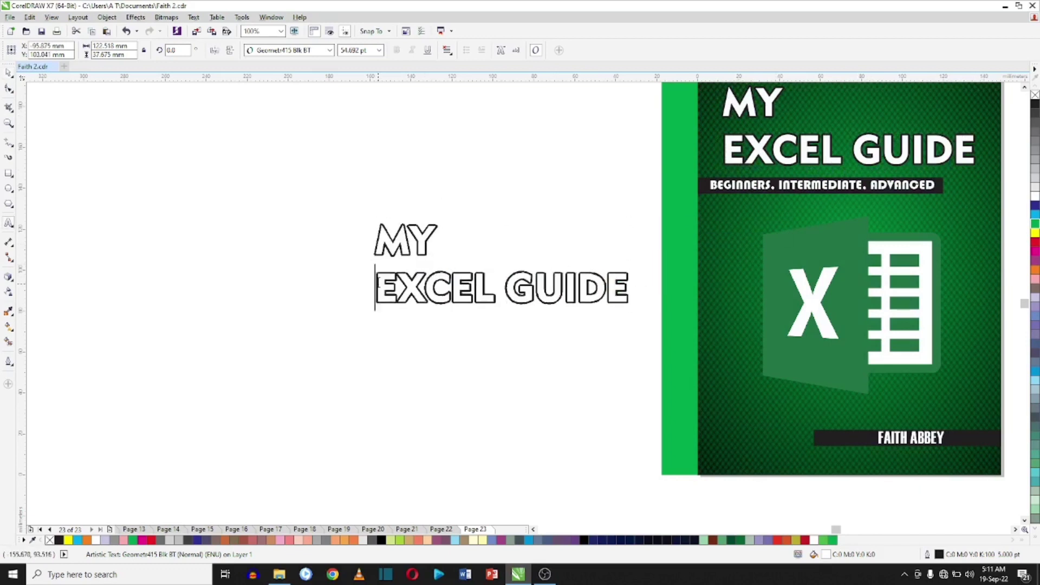
key("BackSpace")
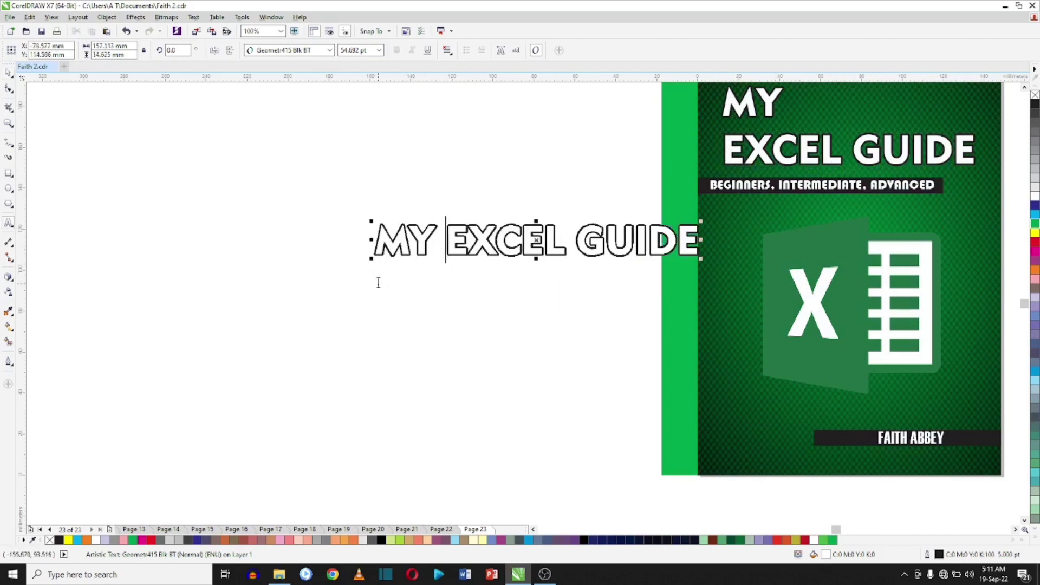
left_click(10, 77)
left_click_drag(701, 259, 441, 163)
- Rotate the title vertical, bring it in front of the spine, and enlarge it to fill the spine
left_click(443, 238)
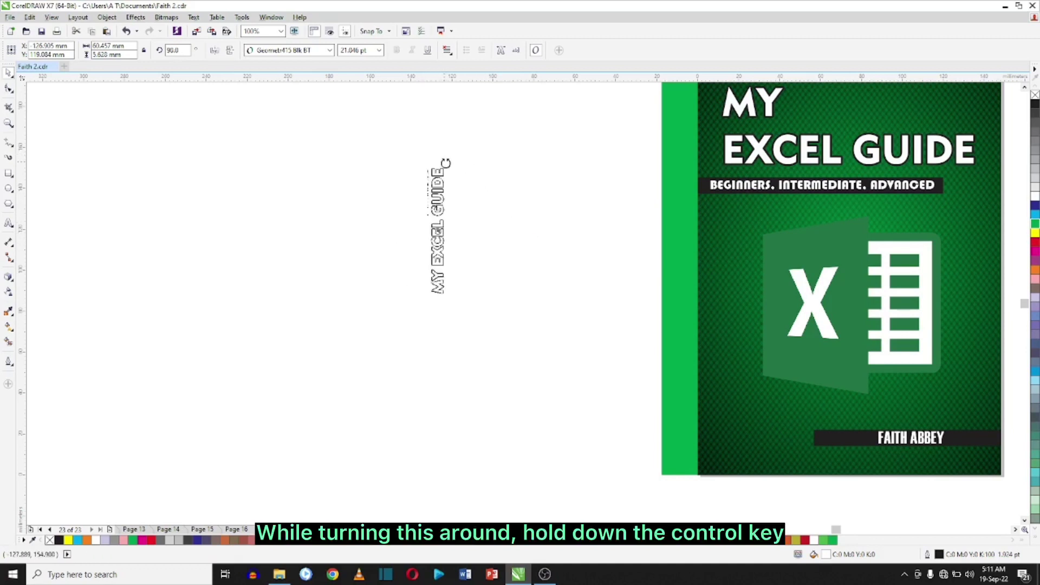
left_click_drag(435, 265, 680, 434)
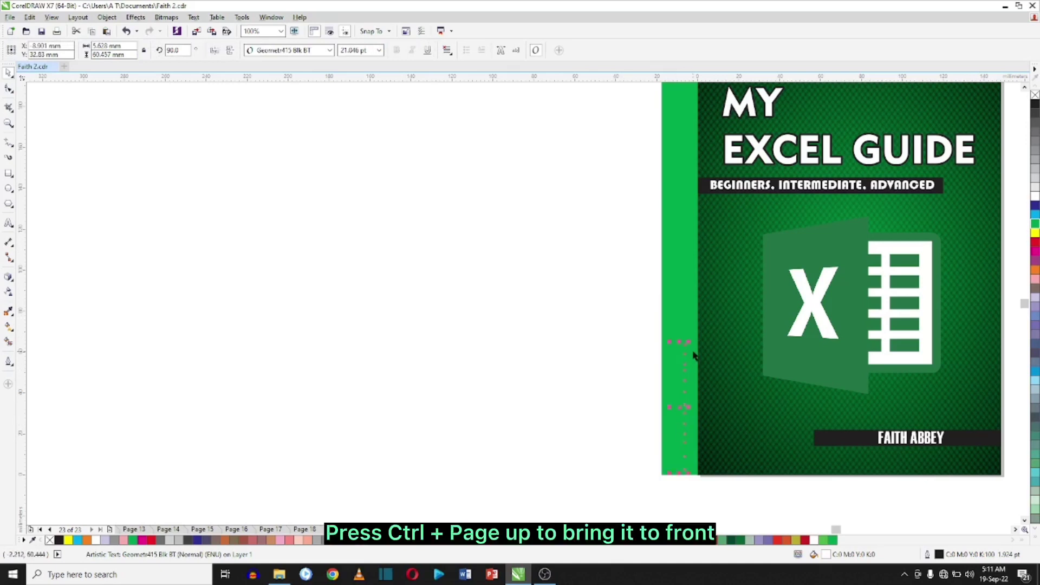
key("ctrl+Page_Up")
left_click_drag(689, 342, 742, 263)
scroll(669, 397, "up", 2)
left_click_drag(698, 387, 703, 384)
scroll(705, 382, "down", 1)
- Make a black copy of FAITH ABBEY, rotate it vertical, and place it on the spine
left_click(958, 353)
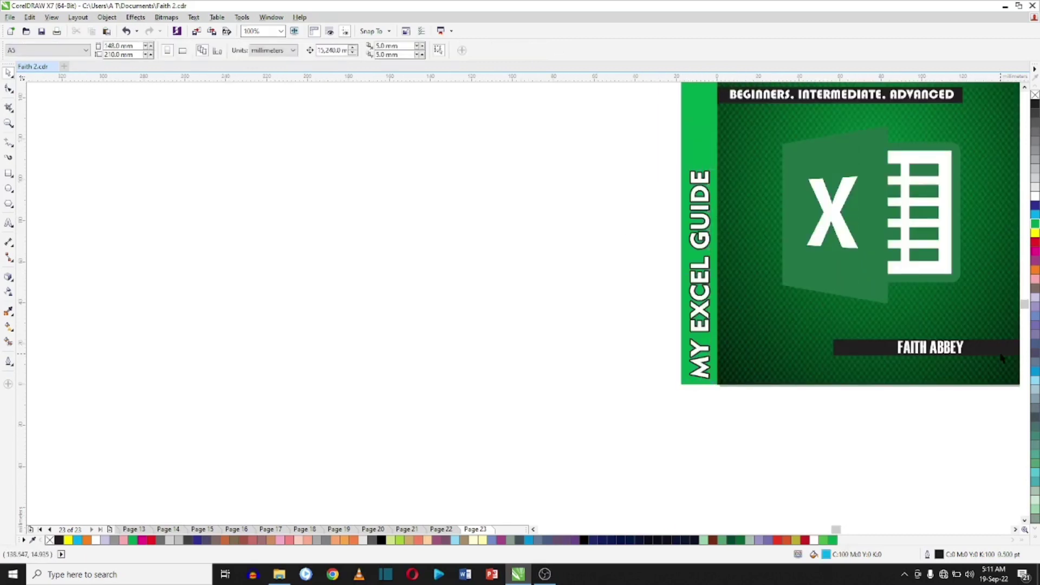
left_click_drag(957, 352, 967, 342)
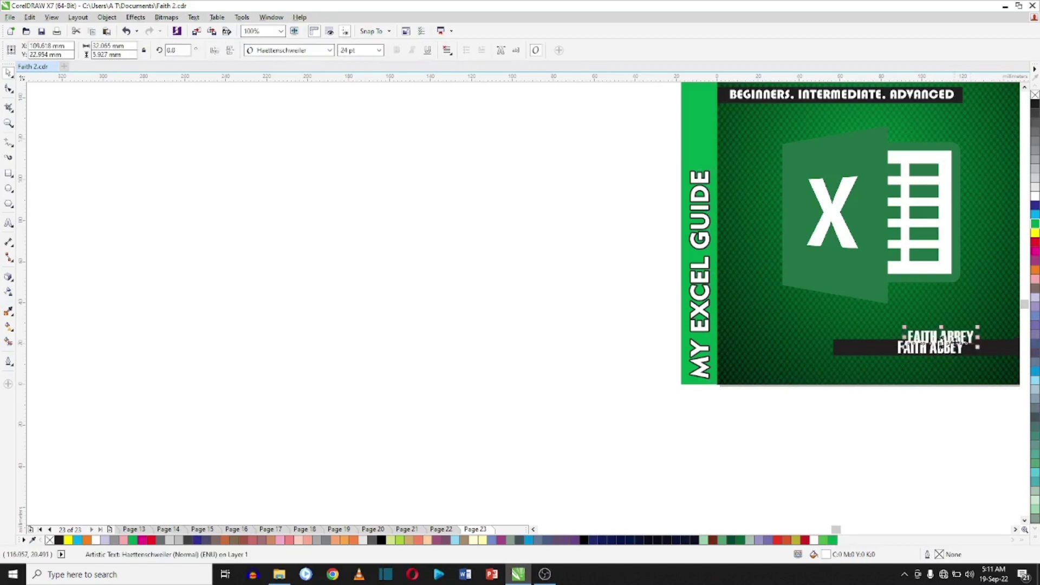
left_click(1035, 105)
left_click_drag(941, 337, 486, 220)
left_click(499, 285)
left_click_drag(469, 276, 697, 111)
- Resize the vertical author name and move it up near the top of the spine
scroll(1024, 86, "up", 5)
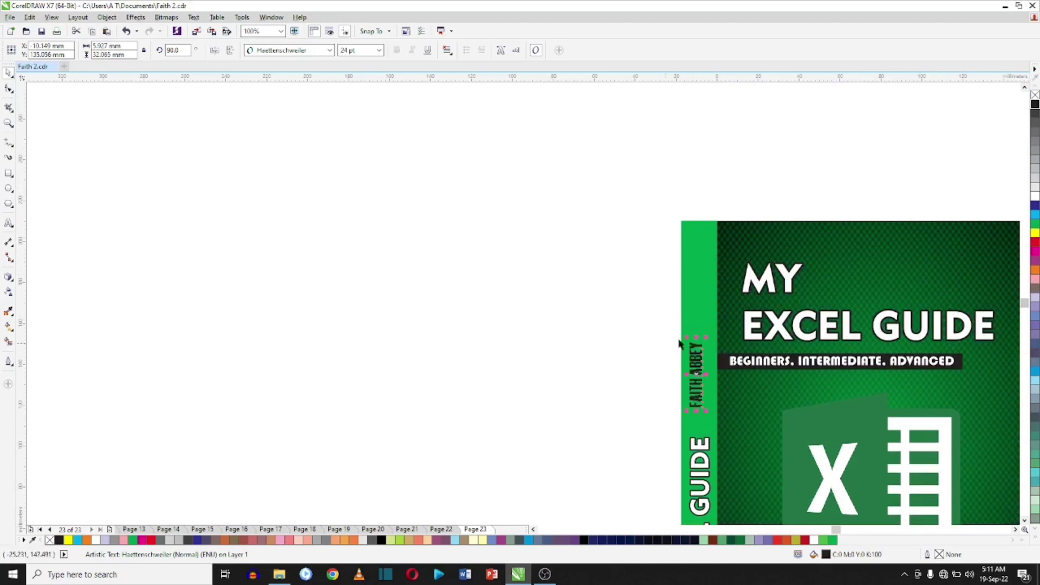
left_click_drag(680, 344, 675, 311)
left_click_drag(699, 358, 707, 273)
left_click_drag(713, 336, 700, 301)
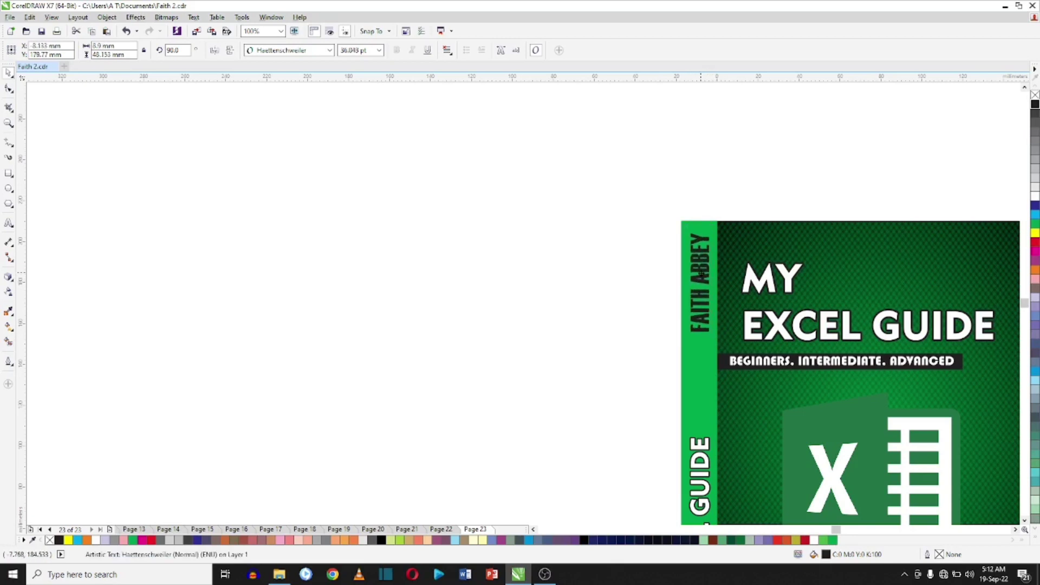
scroll(699, 301, "down", 1)
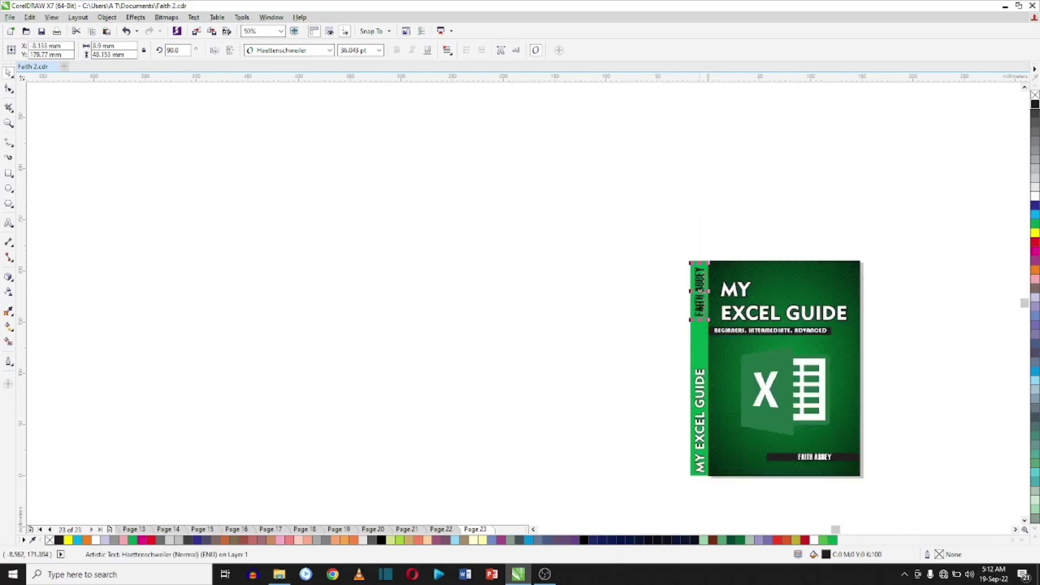
scroll(703, 447, "up", 1)
- Shorten the MY EXCEL GUIDE spine title so it fits below the author name
left_click(702, 447)
left_click_drag(699, 293, 699, 326)
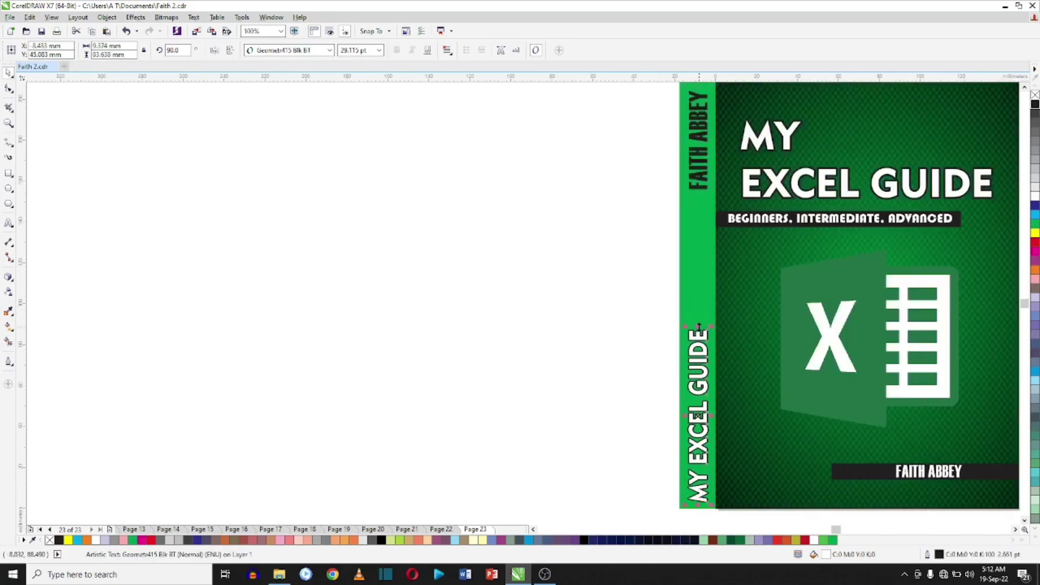
left_click(623, 281)
scroll(705, 255, "down", 1)
scroll(870, 248, "up", 1)
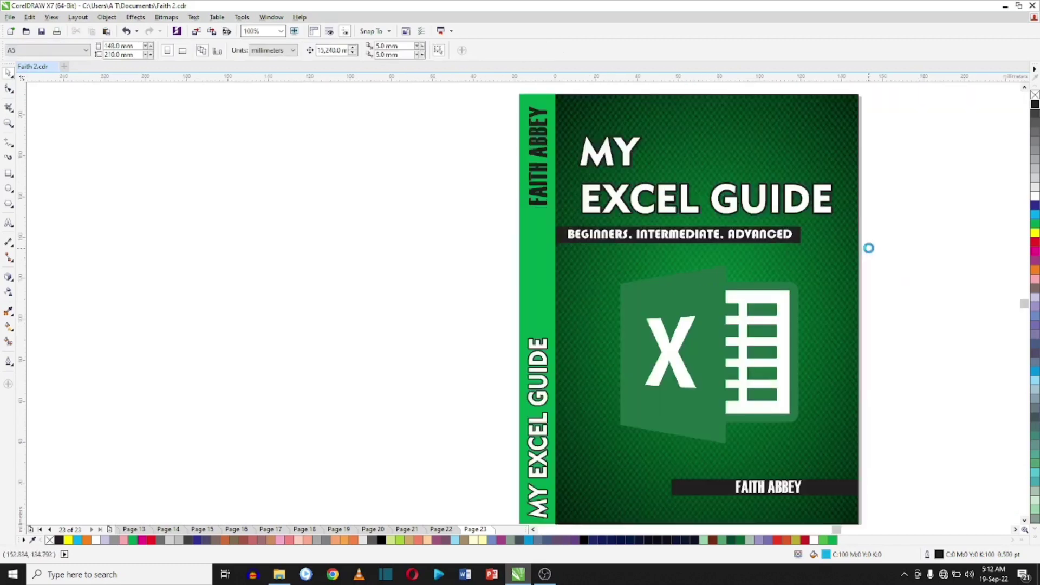
- Convert all parts of the front cover into an RGB bitmap
left_click(720, 124)
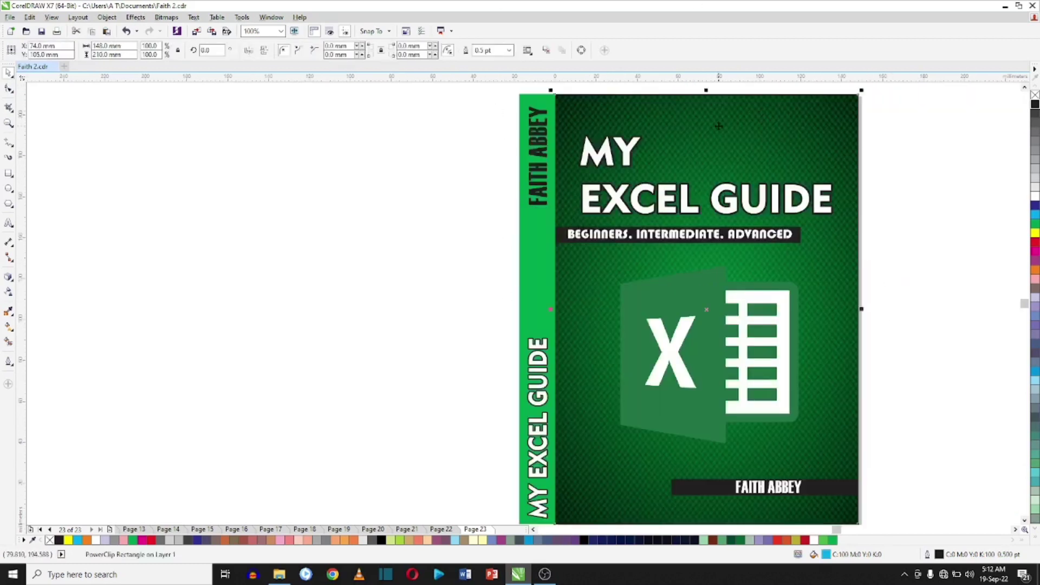
left_click(893, 113)
scroll(901, 87, "down", 1)
left_click_drag(758, 97, 550, 347)
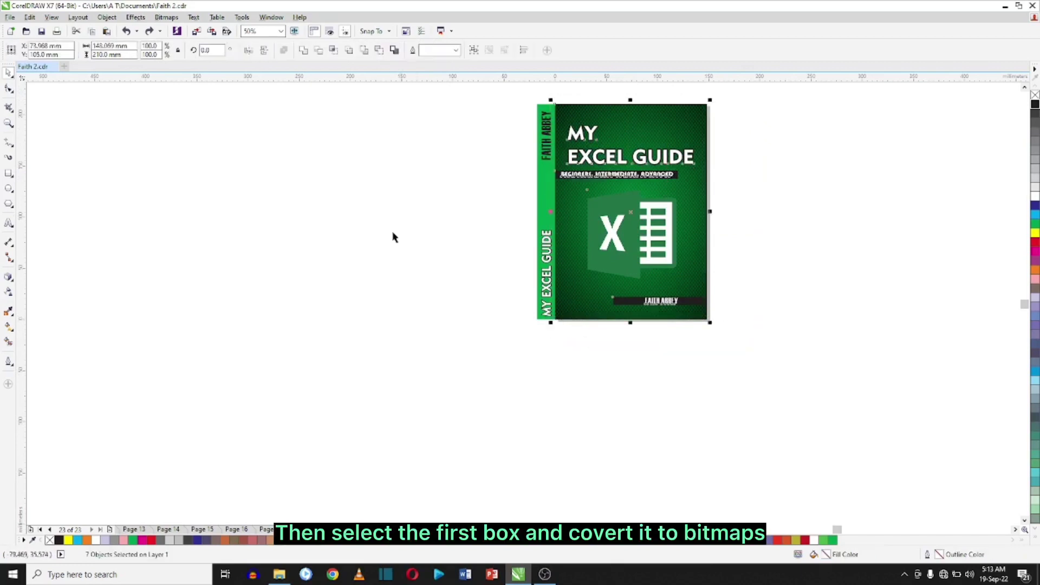
left_click(167, 17)
left_click(193, 32)
left_click(527, 259)
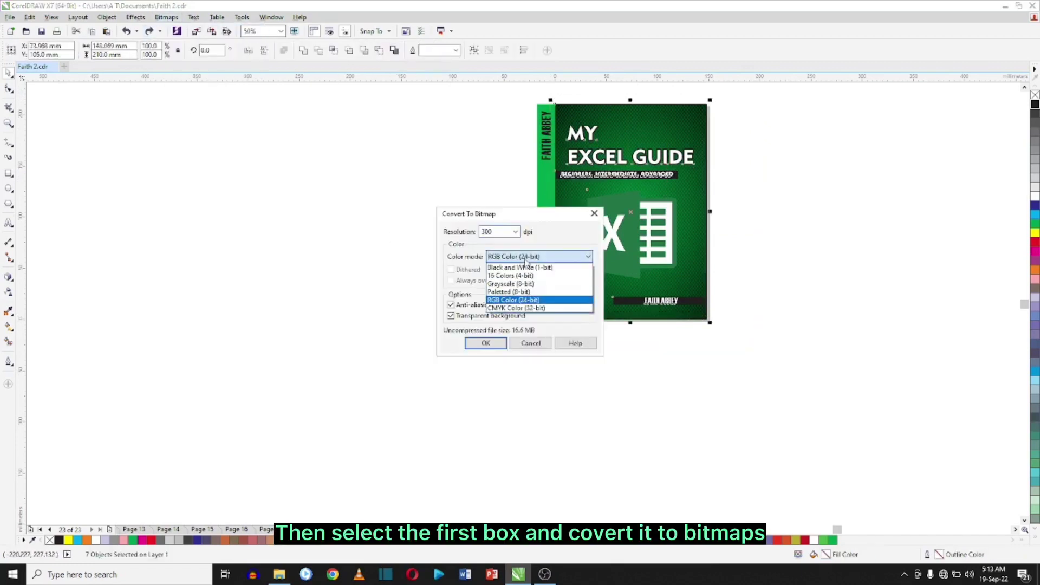
left_click(526, 300)
left_click(497, 343)
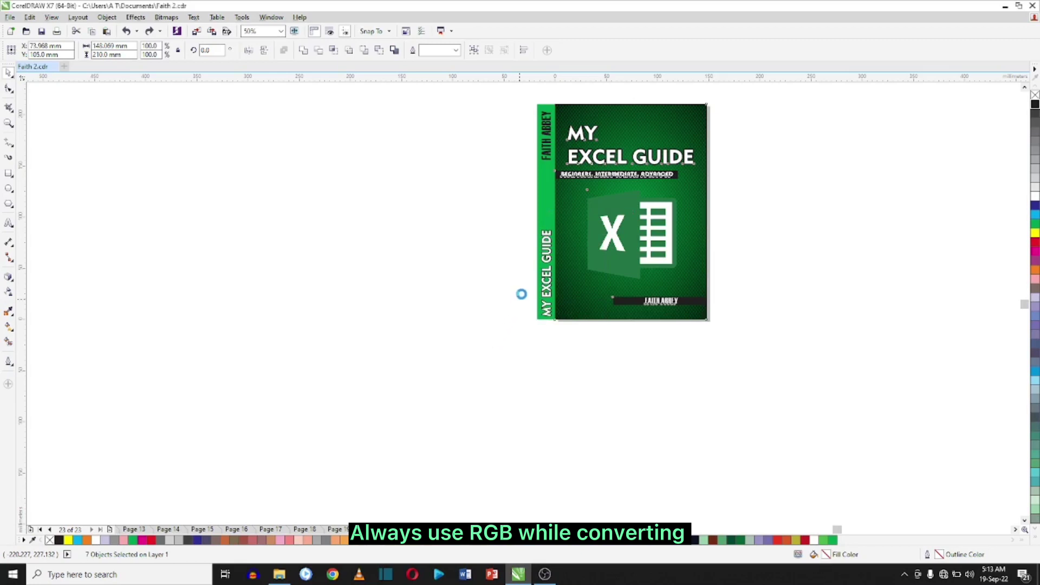
- Apply a 3D Rotate of 0 vertical and 10 horizontal to the cover bitmap
left_click(166, 17)
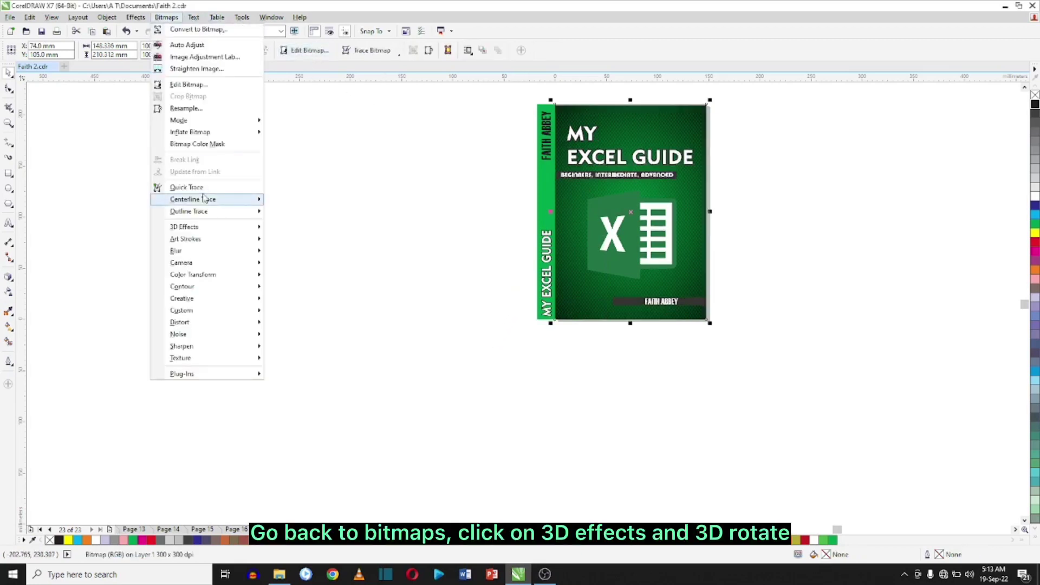
mouse_move(223, 227)
left_click(290, 227)
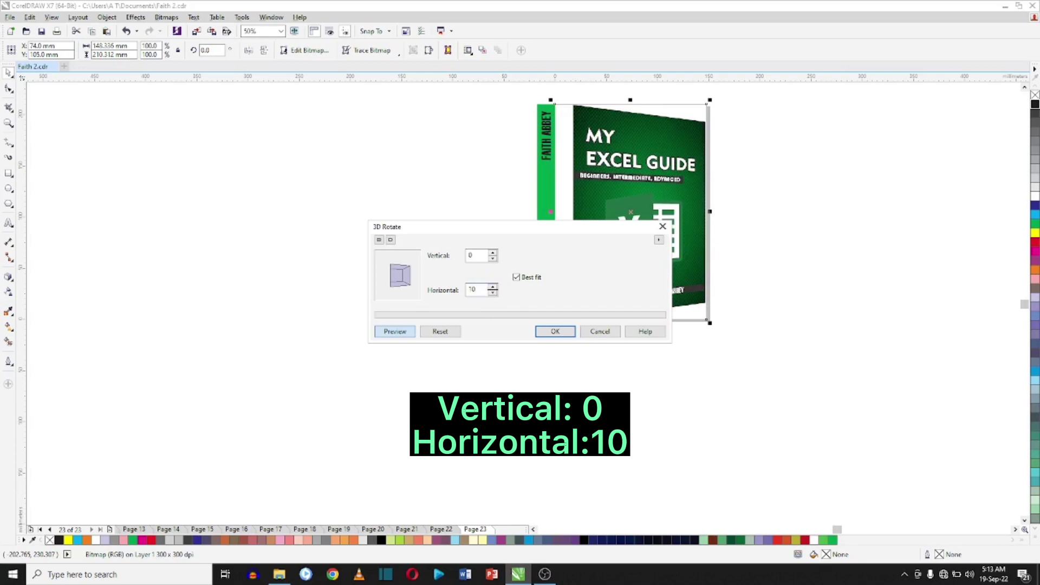
left_click(395, 332)
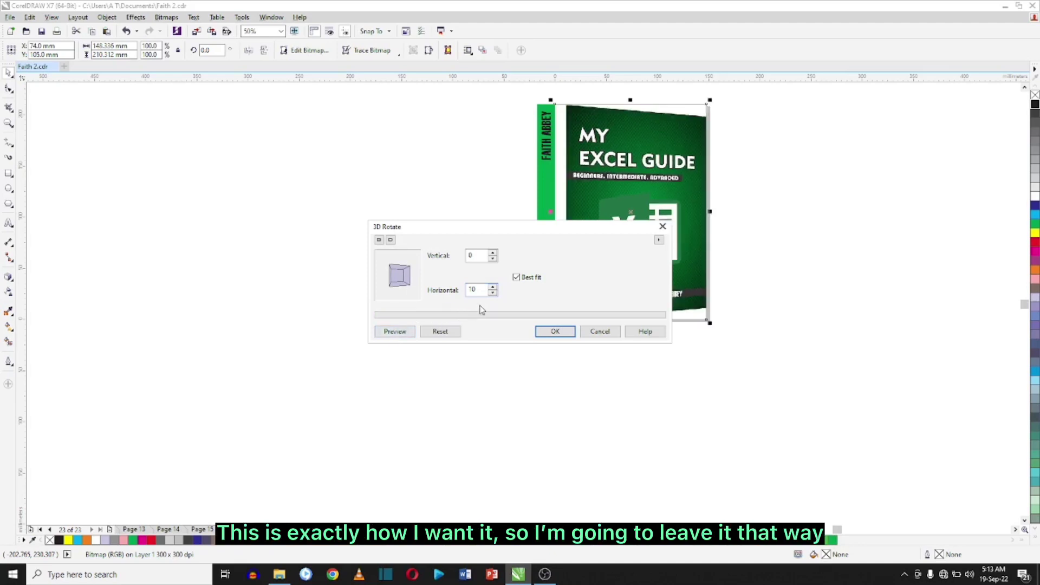
left_click(555, 331)
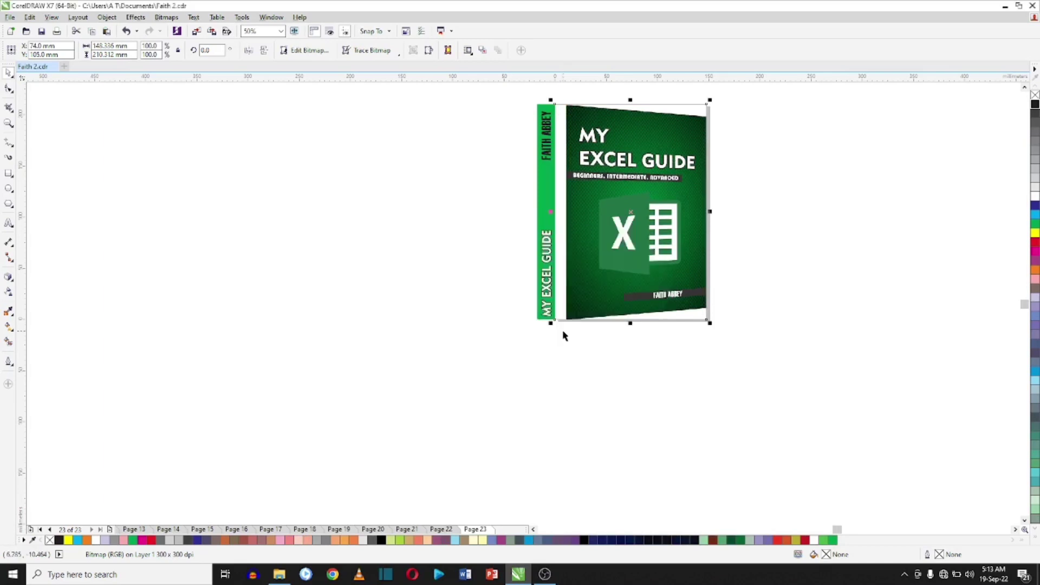
- Convert the green spine and its text into a bitmap
left_click(803, 254)
left_click_drag(525, 96, 561, 335)
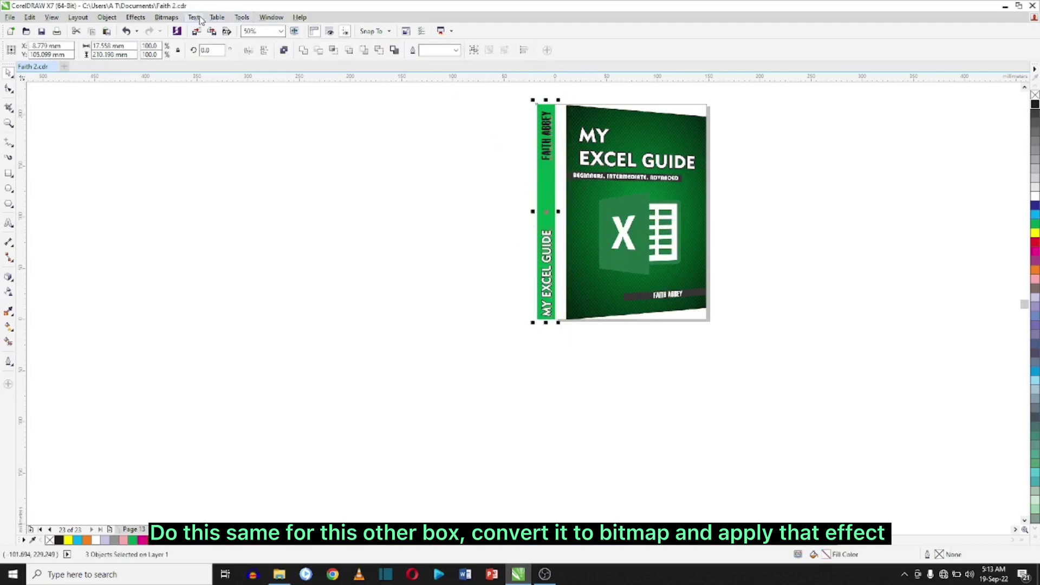
left_click(181, 17)
left_click(211, 30)
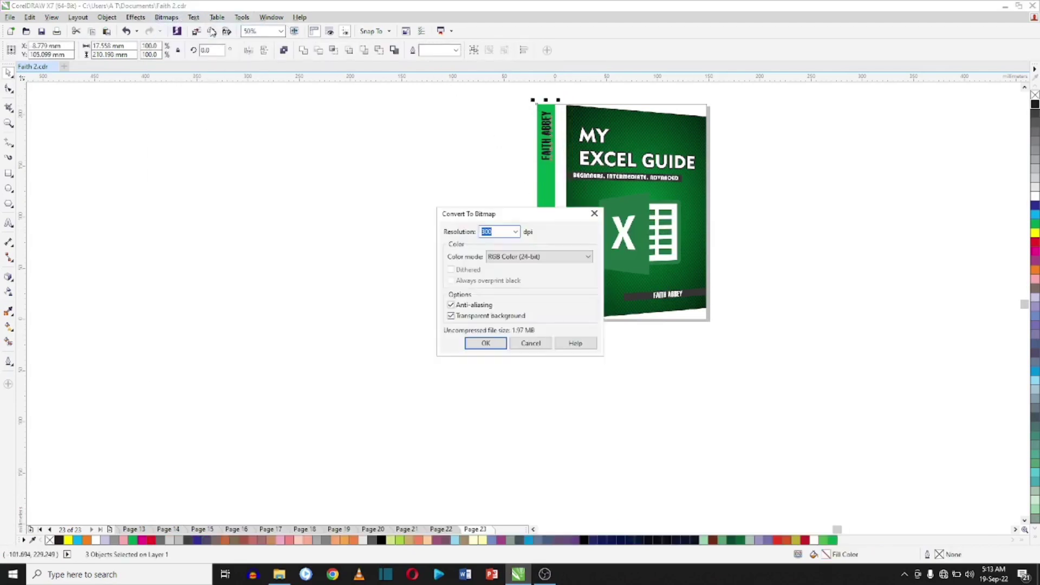
left_click(492, 343)
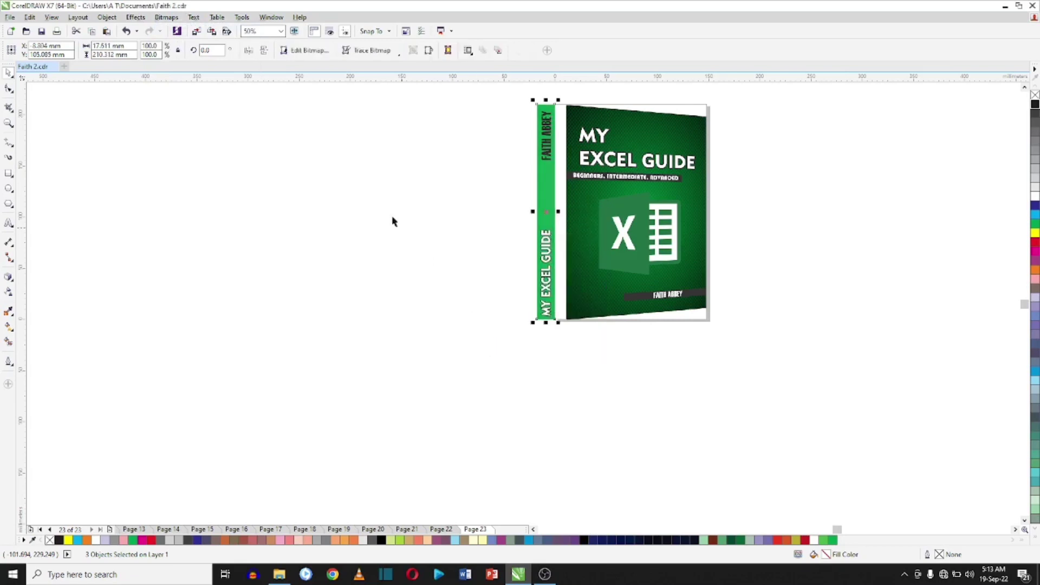
- Apply a 3D Rotate of 0 vertical and -3 horizontal to the spine bitmap
left_click(167, 17)
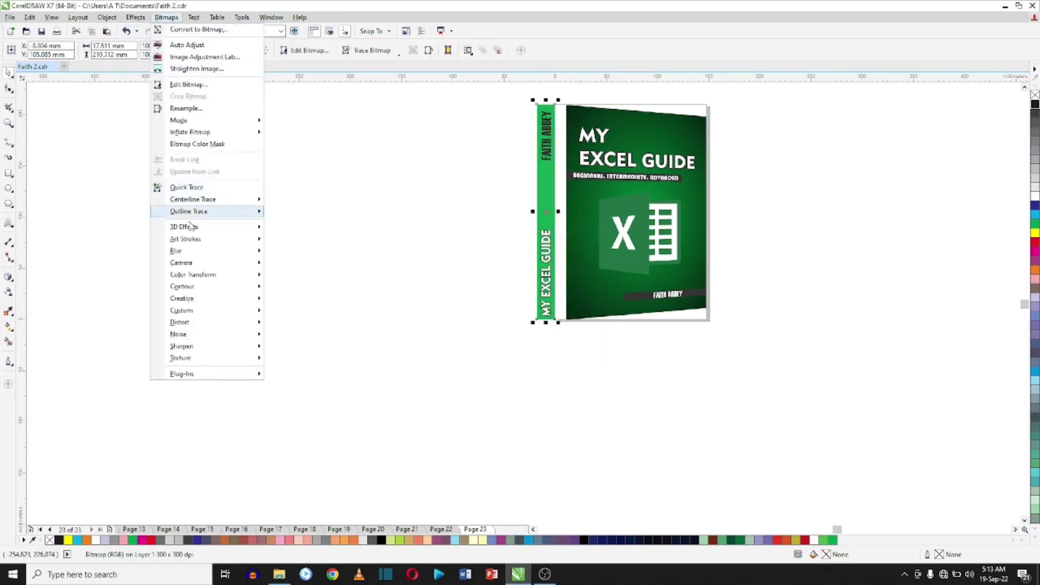
mouse_move(239, 229)
left_click(288, 228)
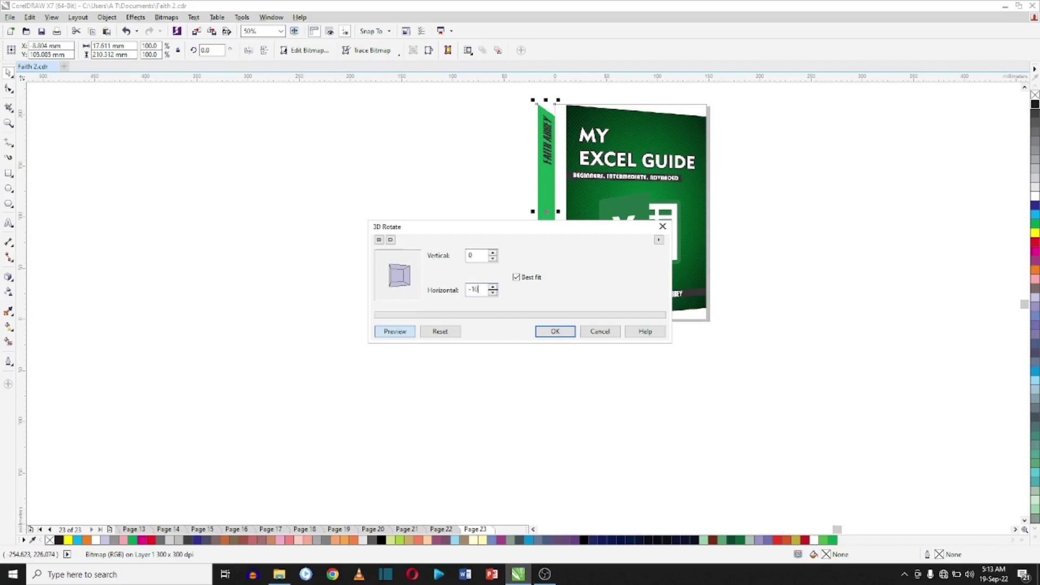
left_click(398, 334)
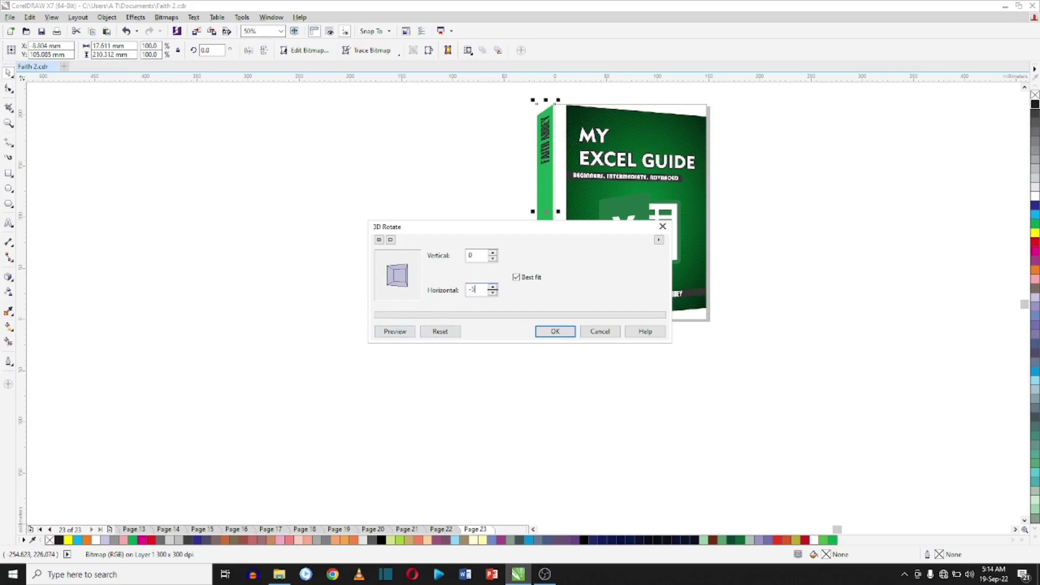
key("BackSpace")
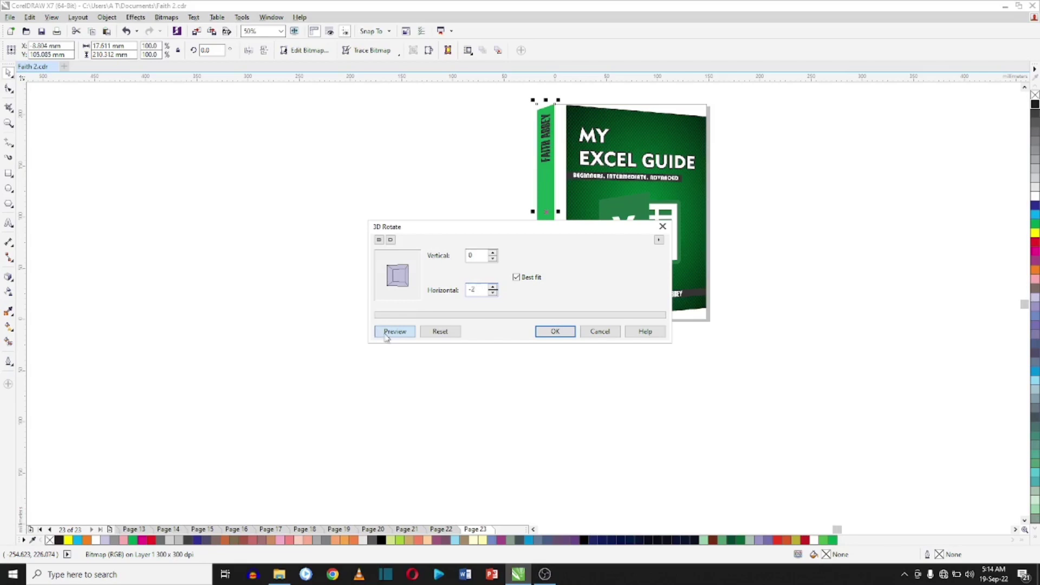
left_click(393, 332)
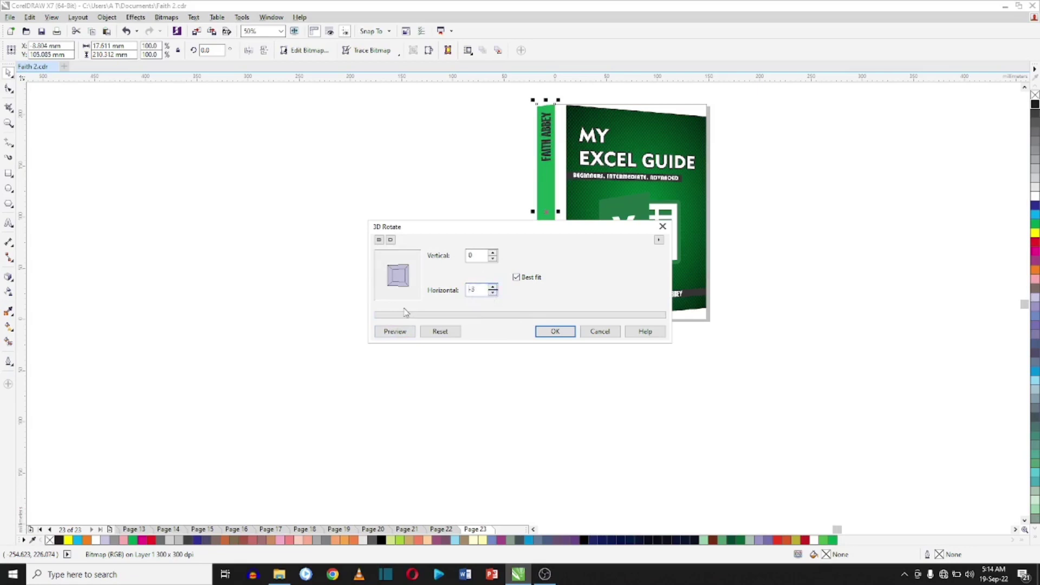
left_click(402, 335)
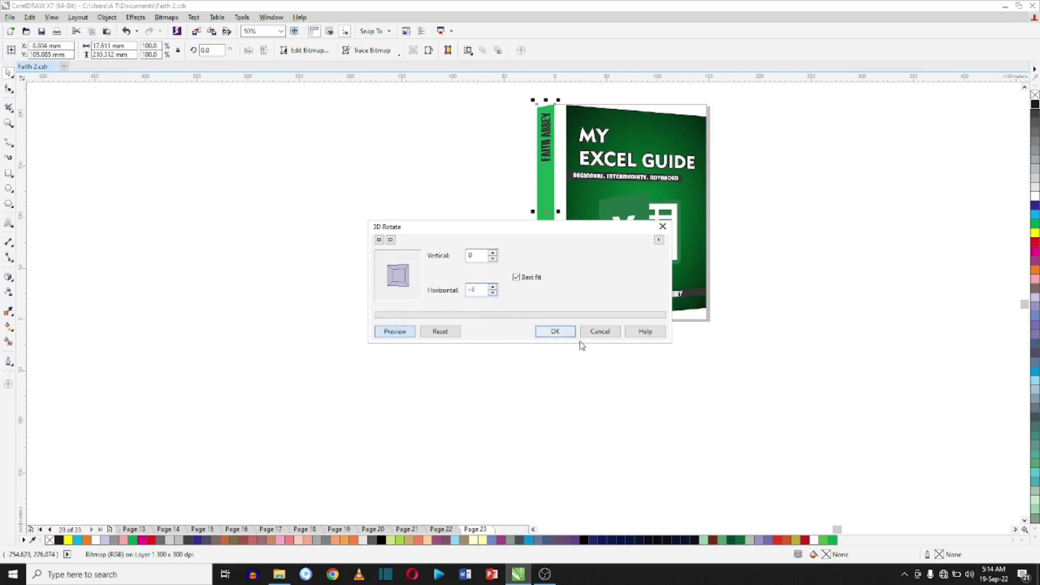
left_click(555, 331)
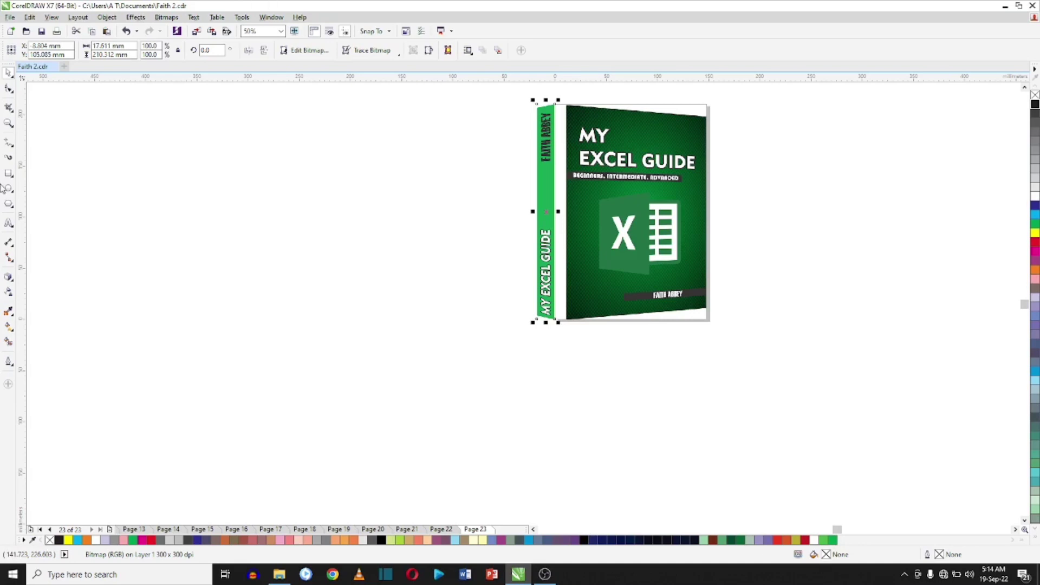
- Move the tilted spine so it butts against the cover's left edge
scroll(537, 156, "up", 2)
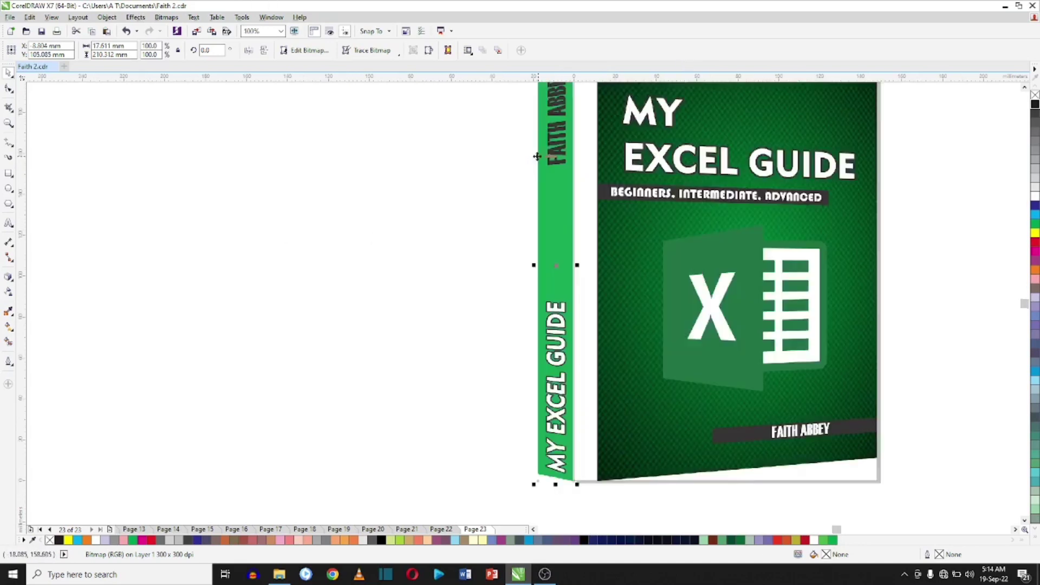
scroll(613, 93, "down", 2)
scroll(613, 94, "up", 4)
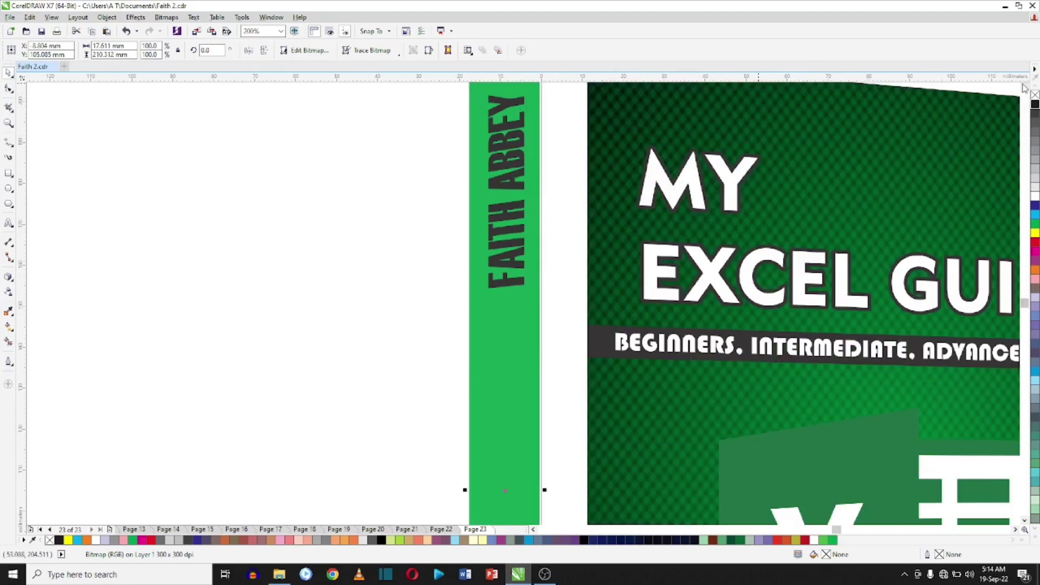
scroll(1026, 88, "up", 3)
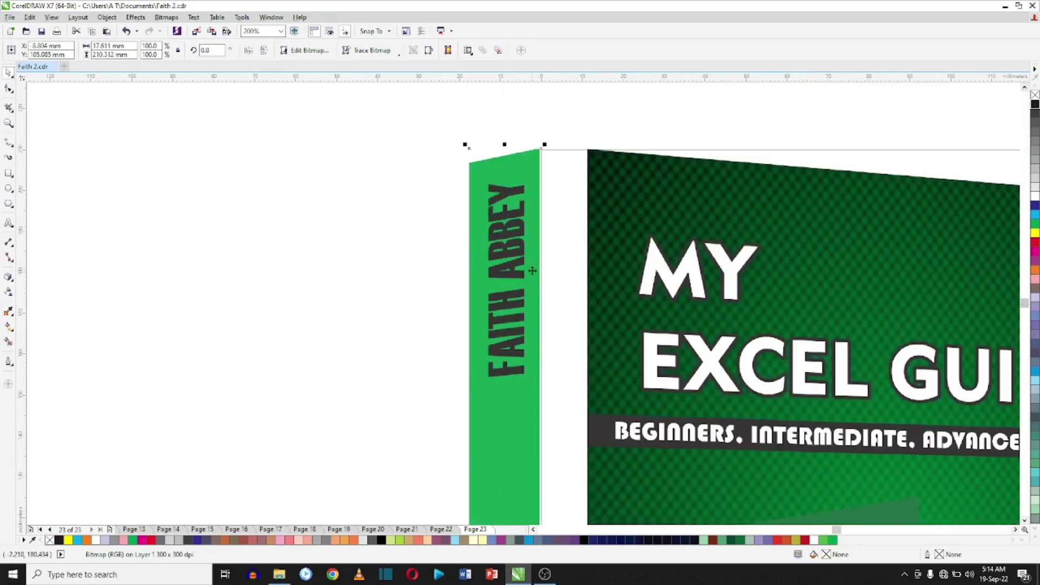
left_click_drag(532, 271, 578, 272)
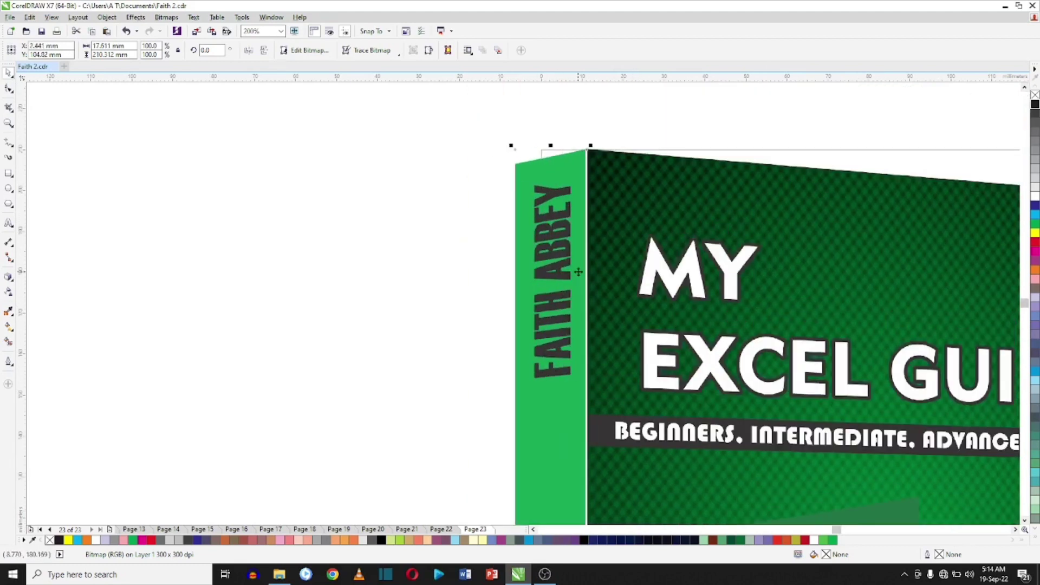
left_click(573, 151)
scroll(573, 151, "up", 3)
left_click_drag(601, 204, 603, 197)
left_click(634, 121)
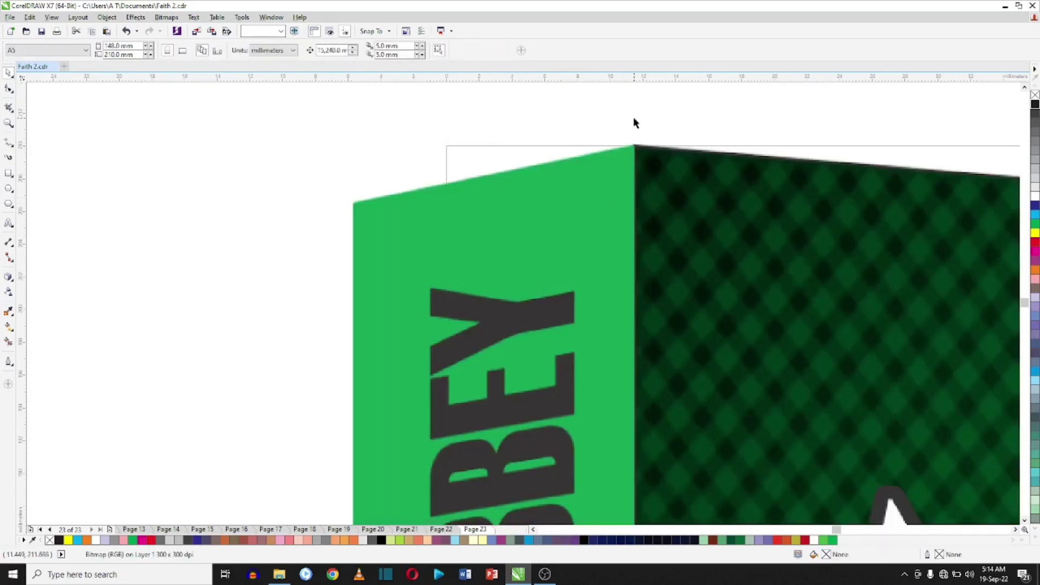
scroll(704, 193, "down", 5)
- Scale the spine and cover together to about half size, centred on the page
left_click_drag(687, 200, 813, 336)
left_click_drag(774, 282, 818, 332)
key("Escape")
scroll(640, 346, "up", 1)
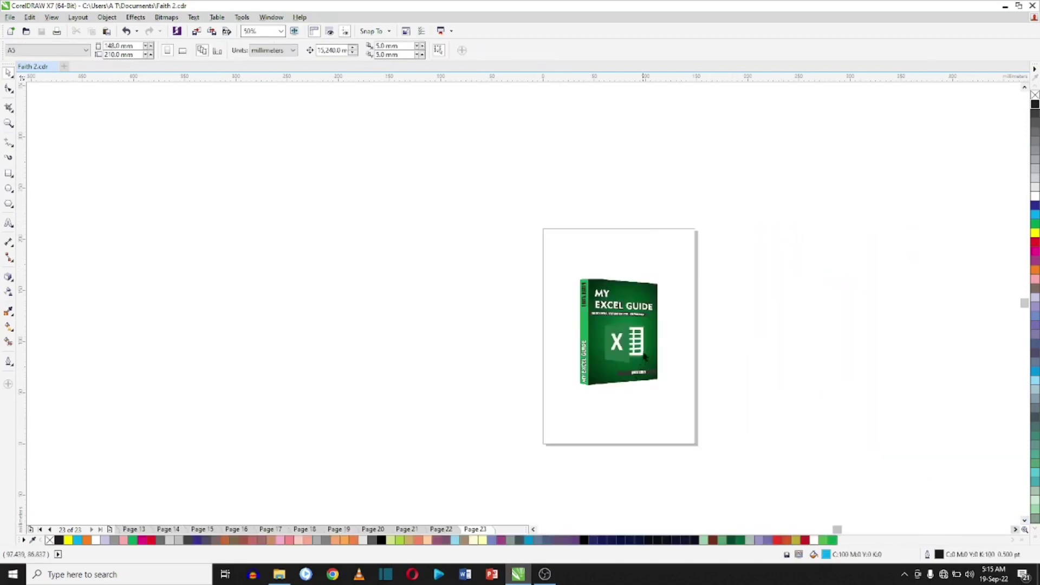
left_click_drag(383, 159, 748, 473)
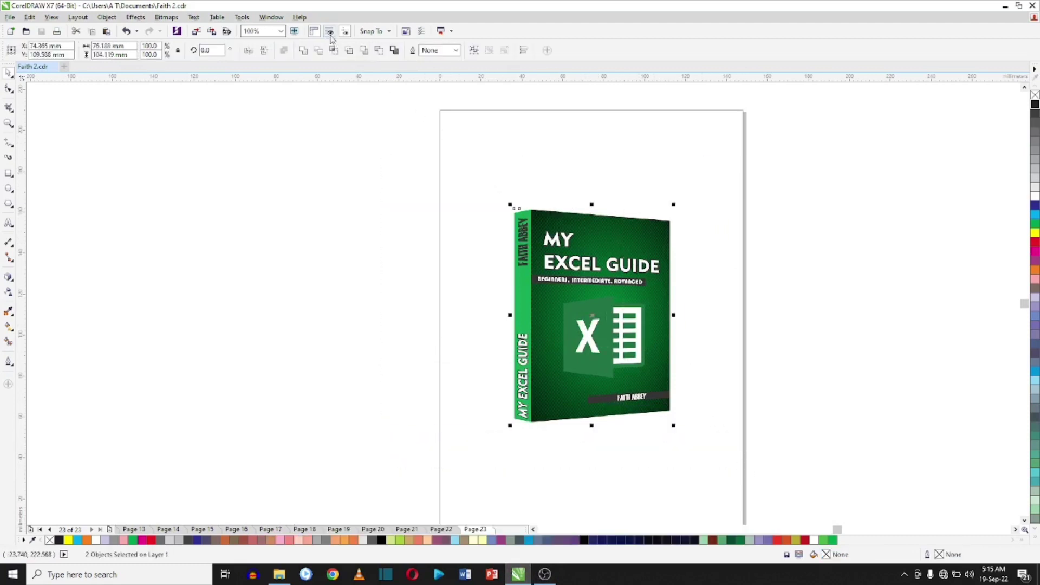
- Export the selected book mockup as a PNG file named EXCEL BOOK
left_click(212, 33)
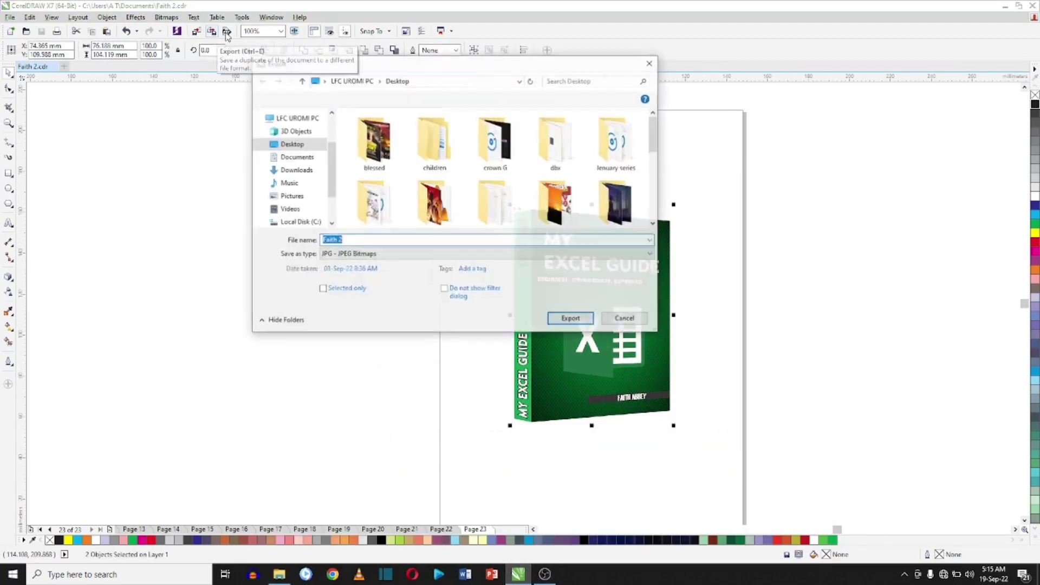
type("EX")
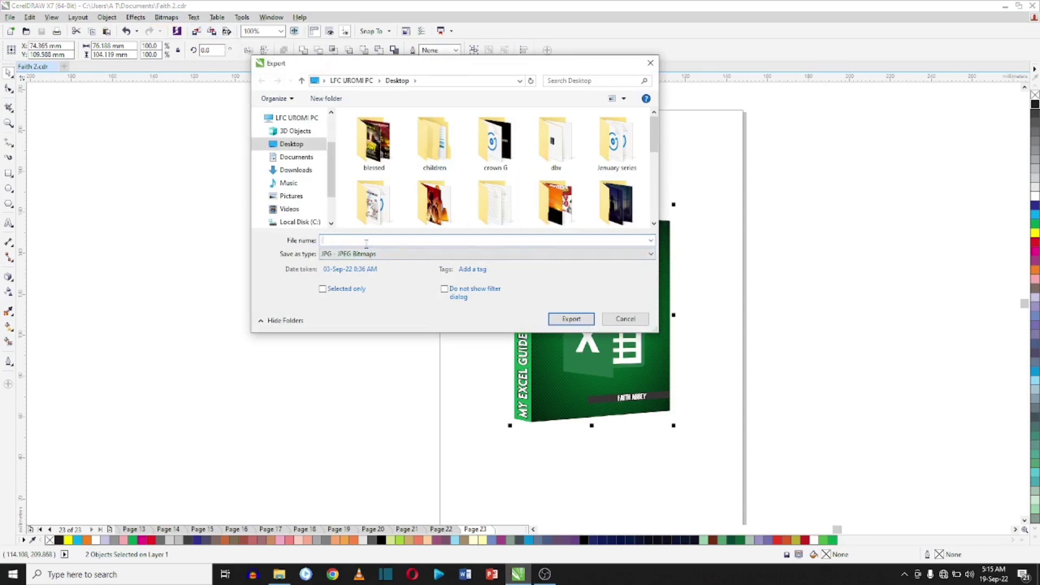
type("CEL PNG")
left_click(365, 254)
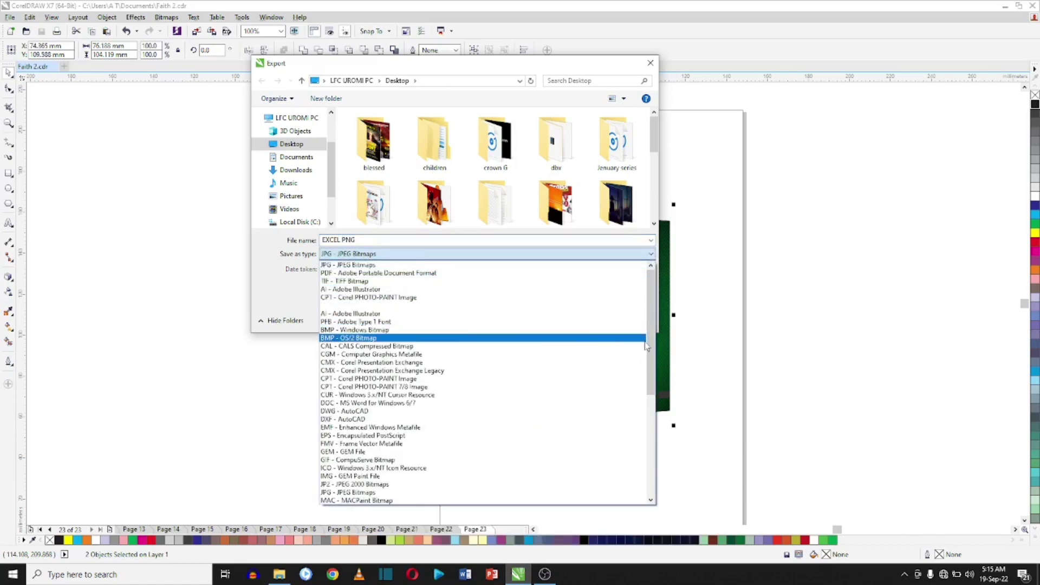
scroll(644, 347, "down", 8)
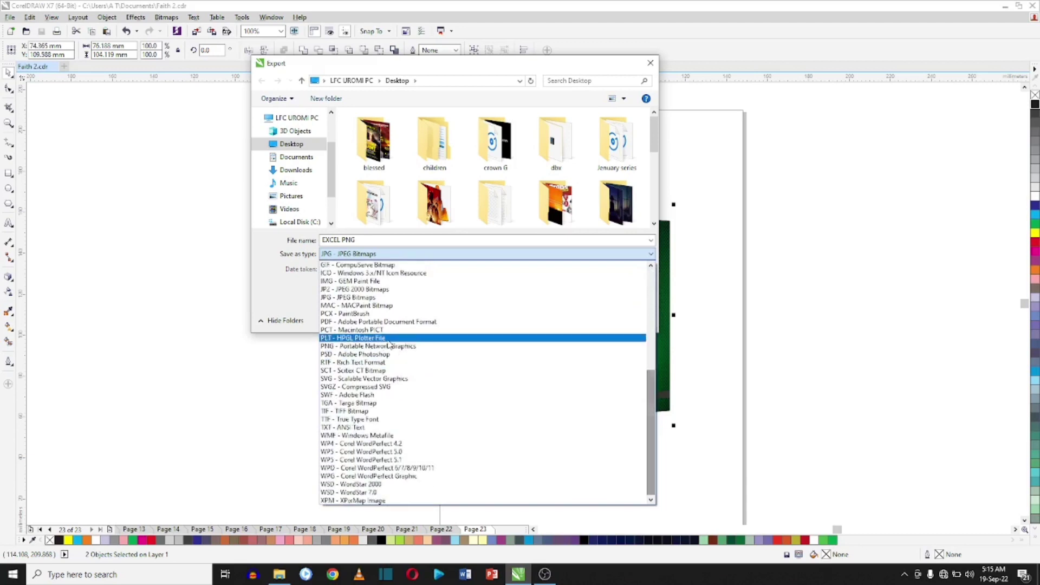
left_click(390, 346)
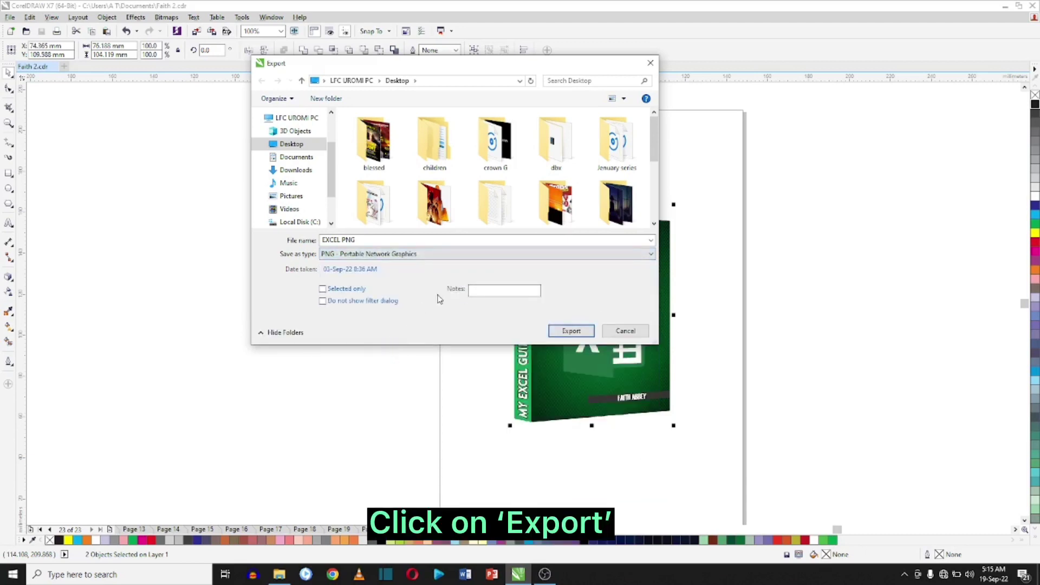
left_click(572, 330)
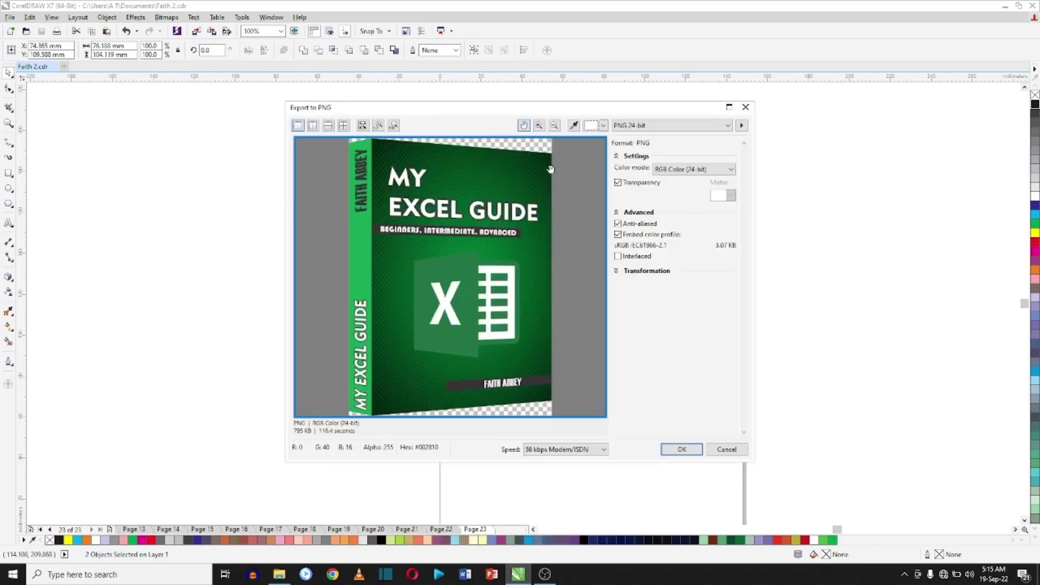
left_click(686, 451)
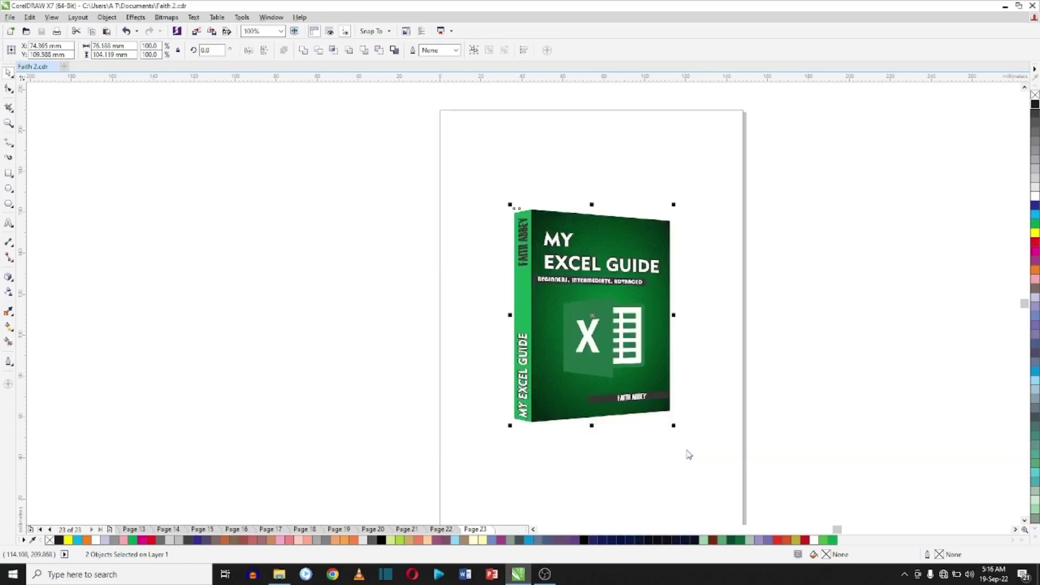
- Open the exported EXCEL BOOK PNG from the FAB pictures folder
key("Escape")
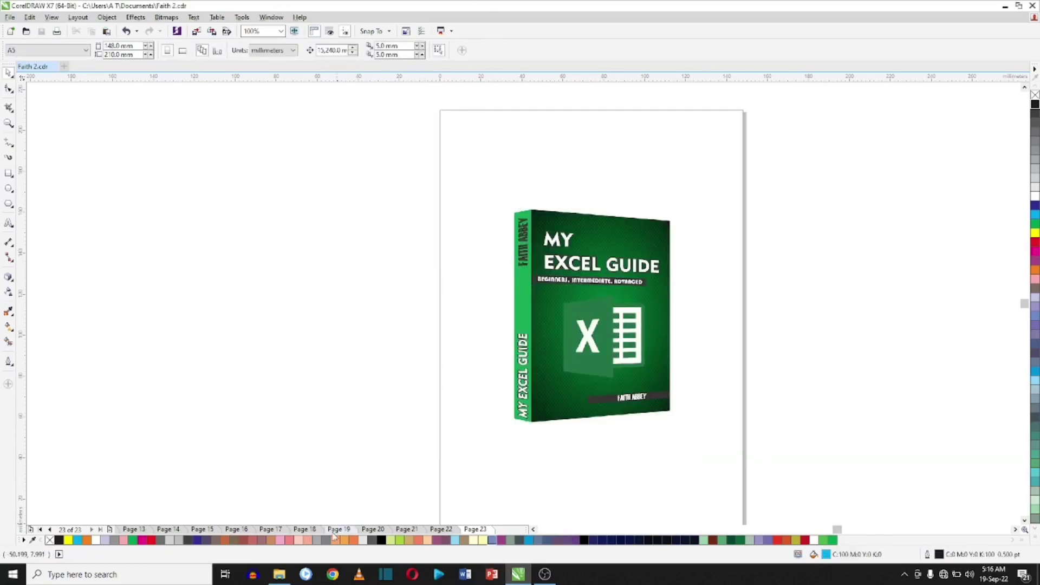
left_click(279, 574)
double_click(532, 125)
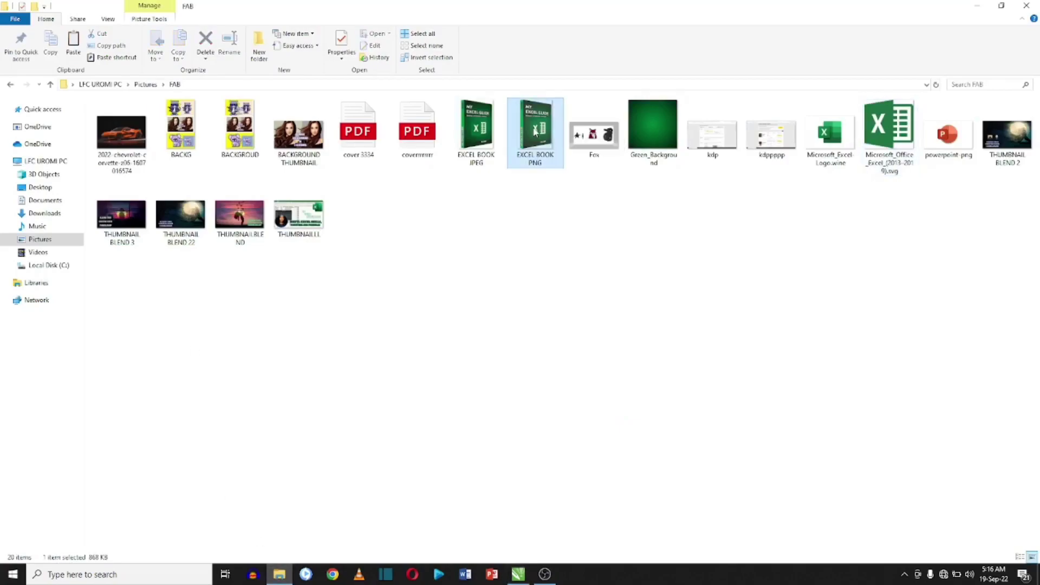